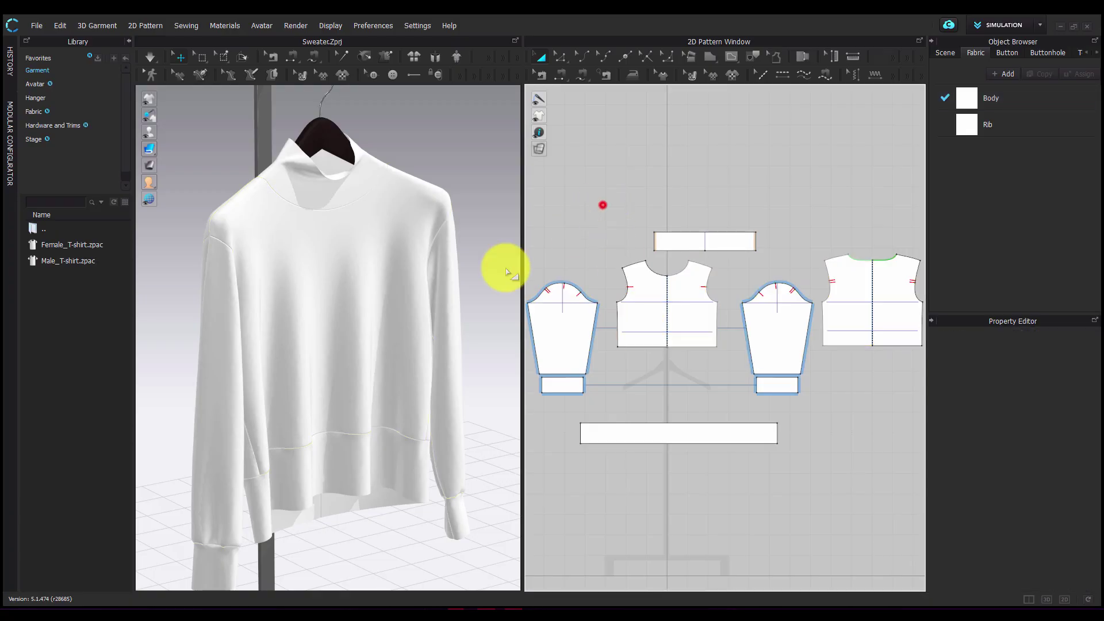
- Frame the upper front and collar of the sweater in 3D and start a render of that view
{"action": "scroll", "coordinate": [338, 328], "scroll_direction": "down", "scroll_amount": 5}
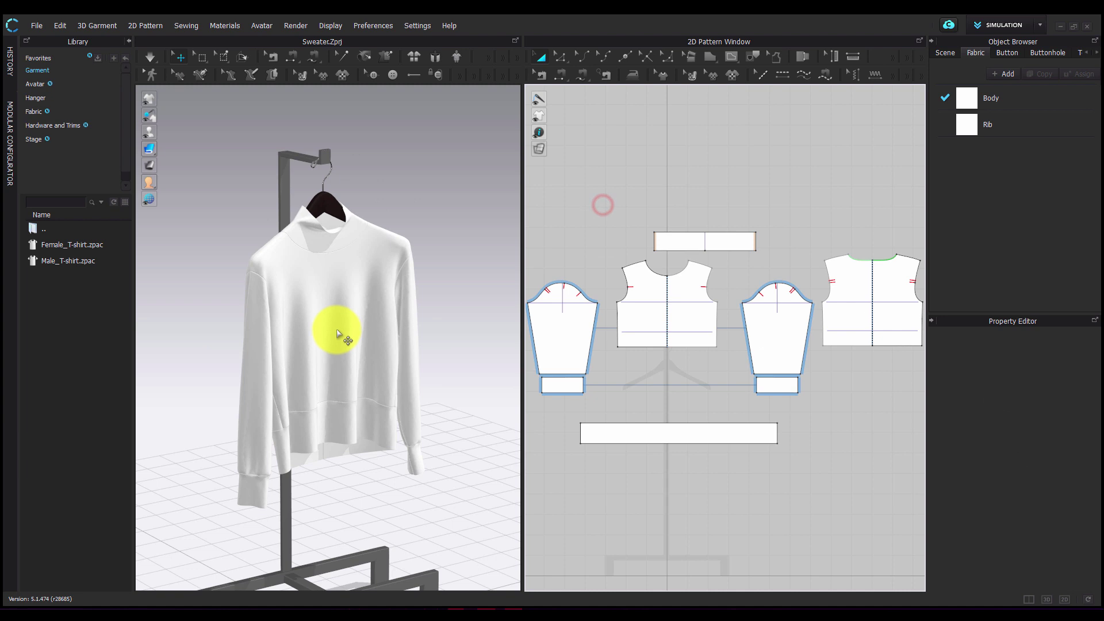
{"action": "right_click_drag", "start_coordinate": [320, 328], "coordinate": [305, 294]}
{"action": "scroll", "coordinate": [308, 293], "scroll_direction": "up", "scroll_amount": 3}
{"action": "middle_click_drag", "start_coordinate": [308, 293], "coordinate": [309, 395]}
{"action": "scroll", "coordinate": [311, 330], "scroll_direction": "up", "scroll_amount": 4}
{"action": "left_click", "coordinate": [296, 25]}
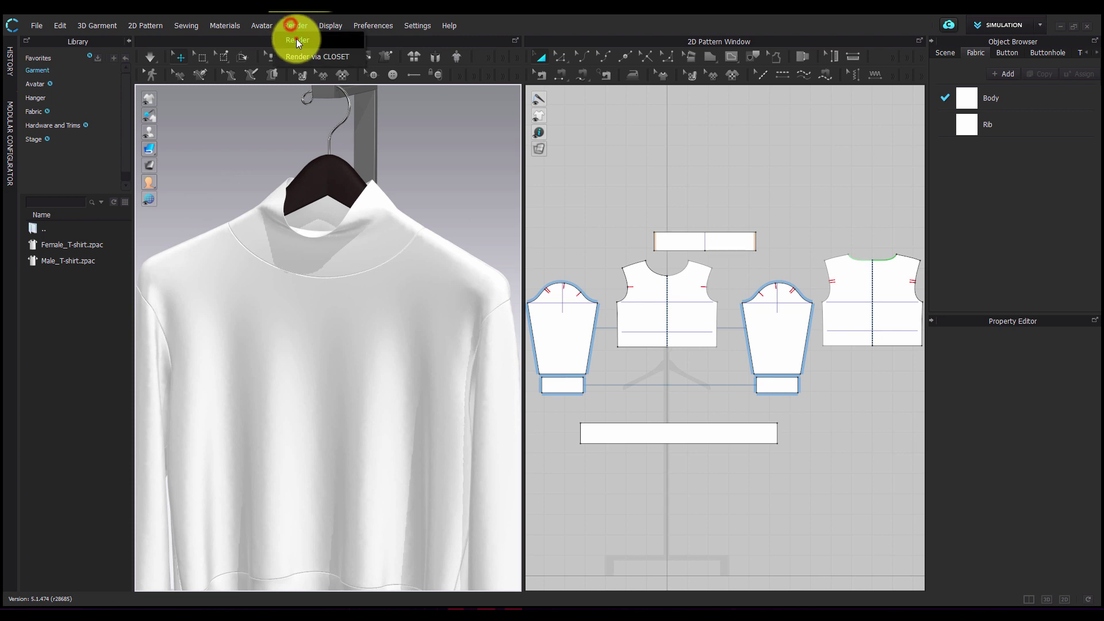
{"action": "left_click", "coordinate": [295, 39]}
{"action": "left_click", "coordinate": [537, 63]}
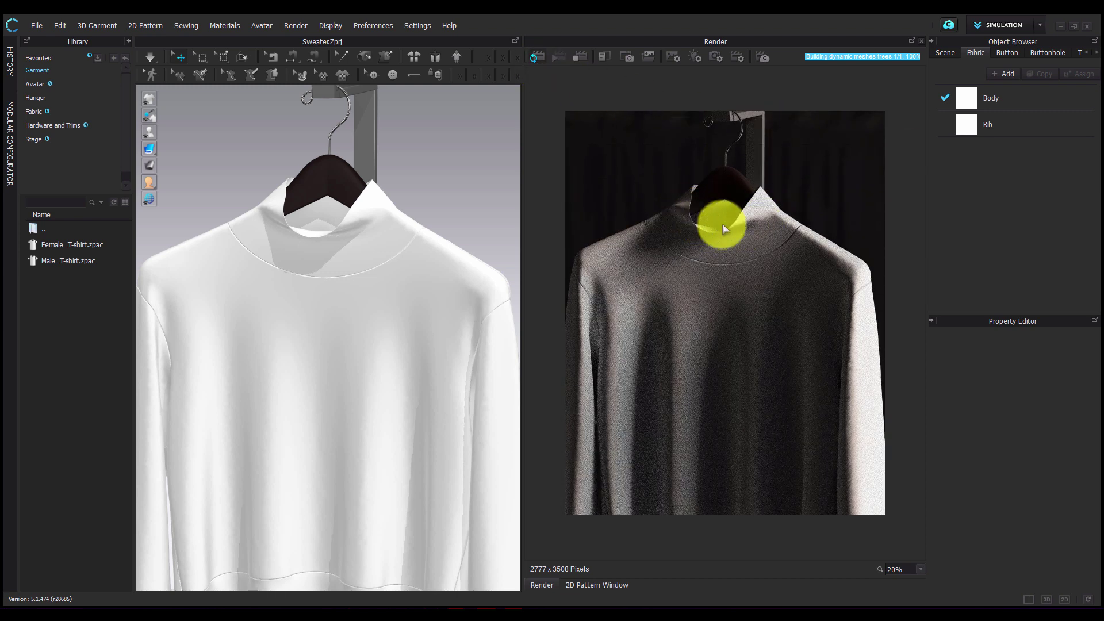
- Stop the interactive render and load Rib Sweater 01 as the front texture of the Rib fabric
{"action": "left_click", "coordinate": [1008, 123]}
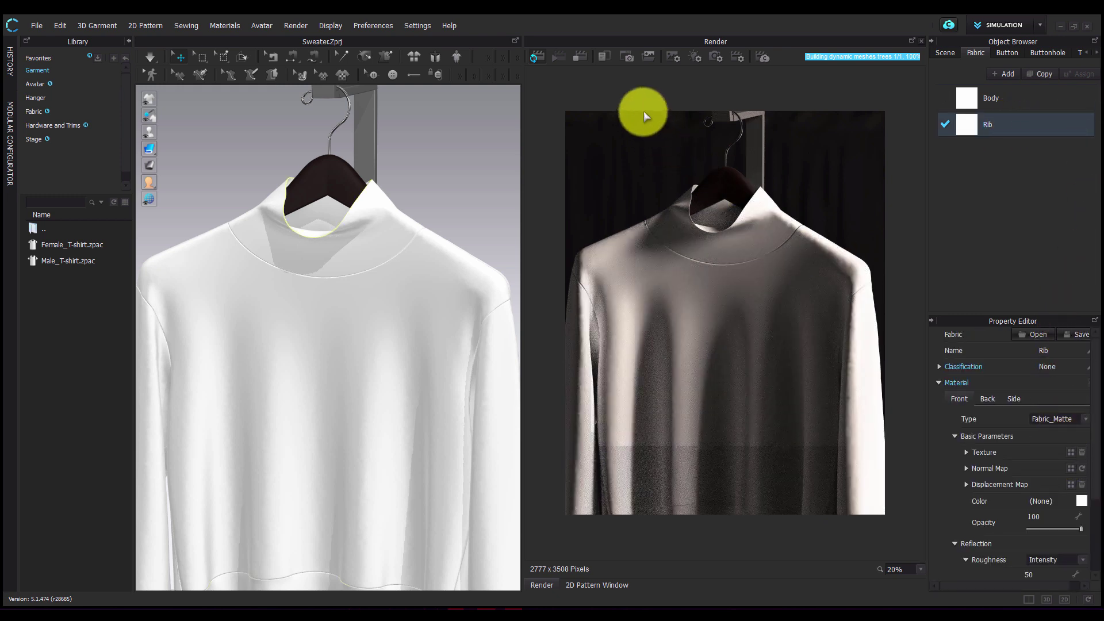
{"action": "left_click", "coordinate": [579, 57]}
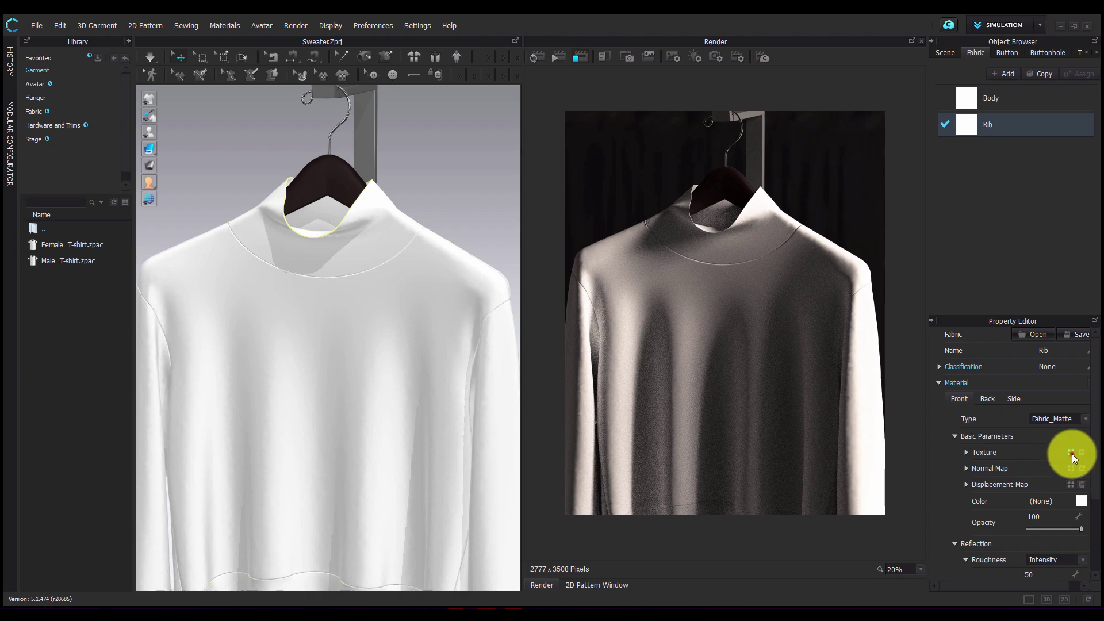
{"action": "left_click", "coordinate": [1072, 453]}
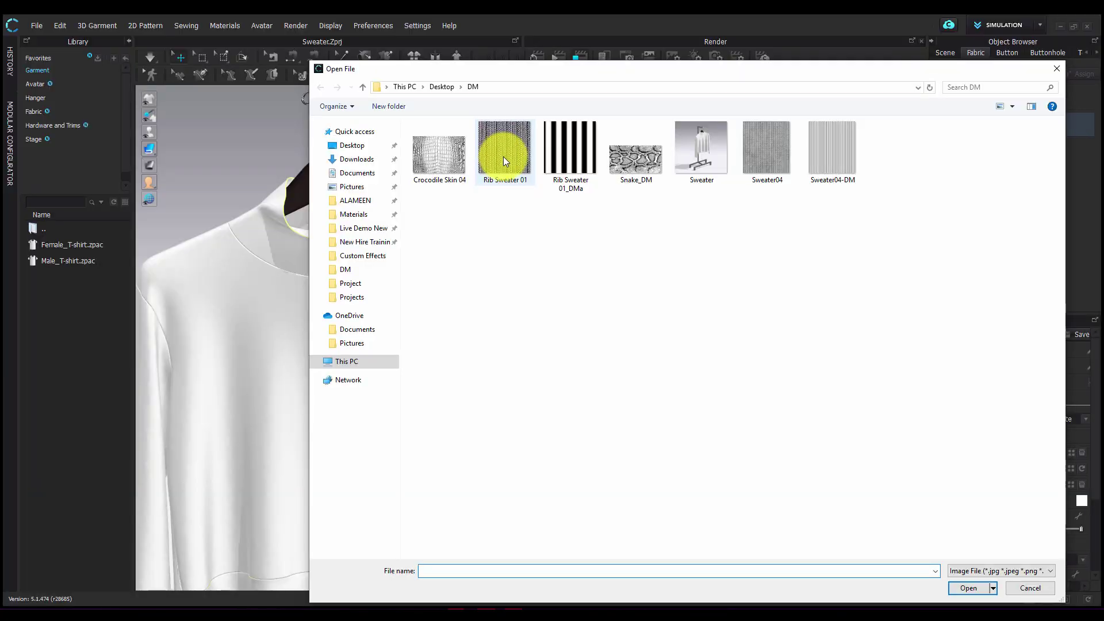
{"action": "double_click", "coordinate": [502, 157]}
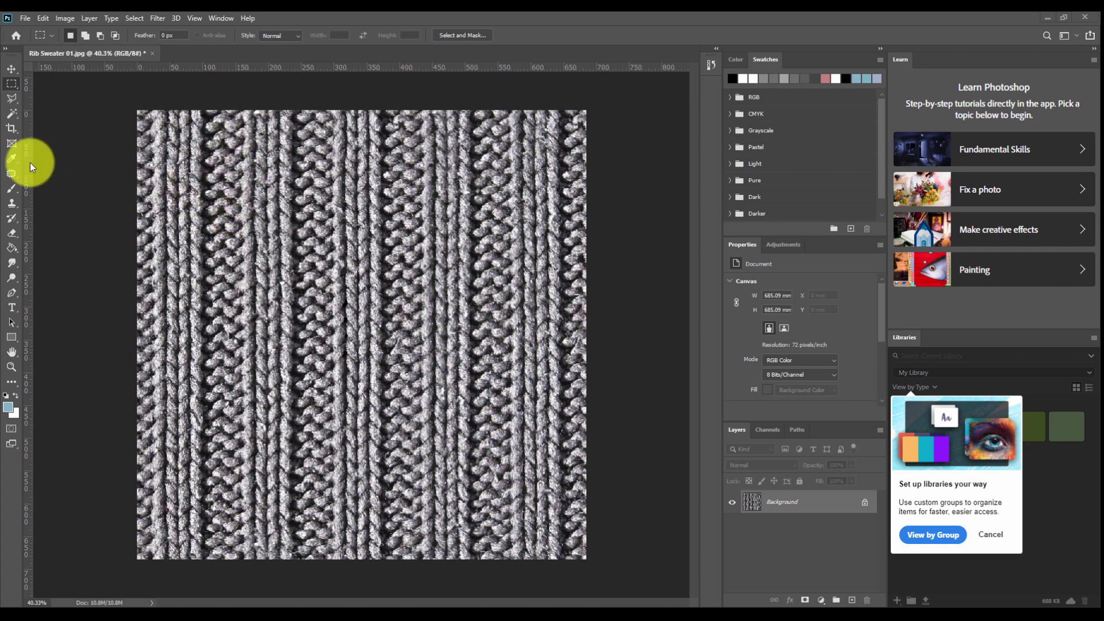
- In Photoshop, select the first raised rib column, about 69 mm wide and full height, and fill it with a white solid colour layer
{"action": "left_click", "coordinate": [12, 84]}
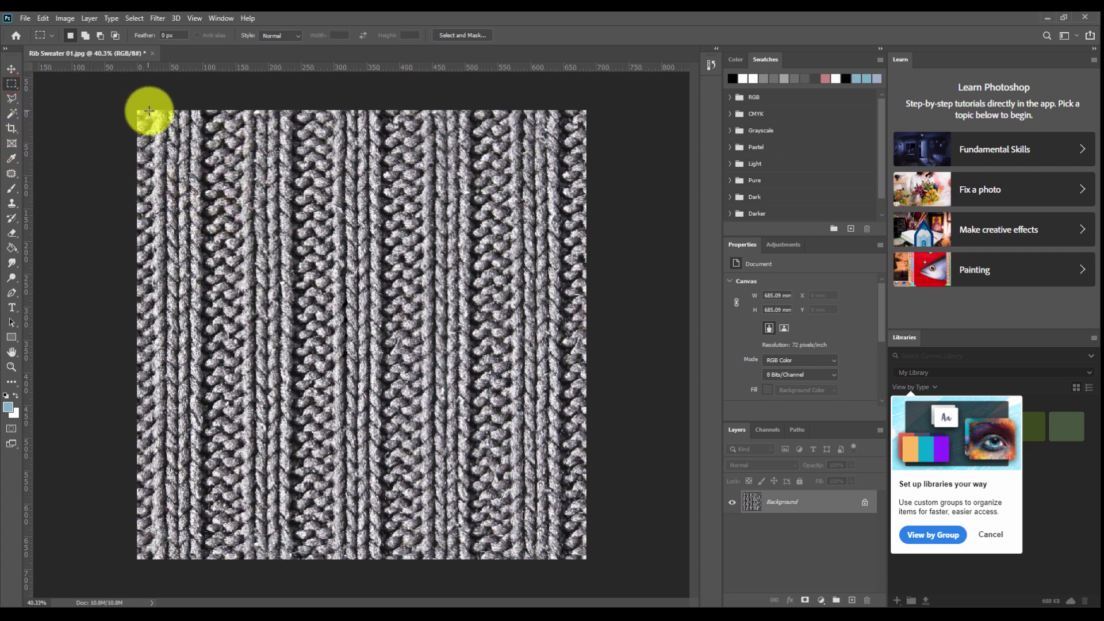
{"action": "left_click_drag", "start_coordinate": [155, 108], "coordinate": [200, 572]}
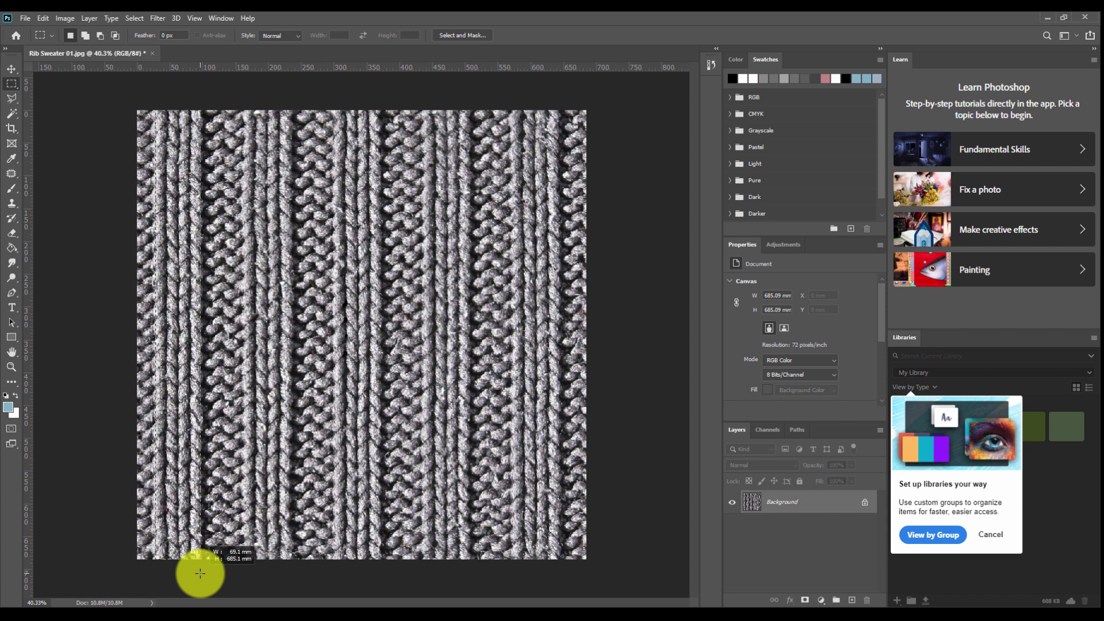
{"action": "left_click_drag", "start_coordinate": [200, 573], "coordinate": [199, 574]}
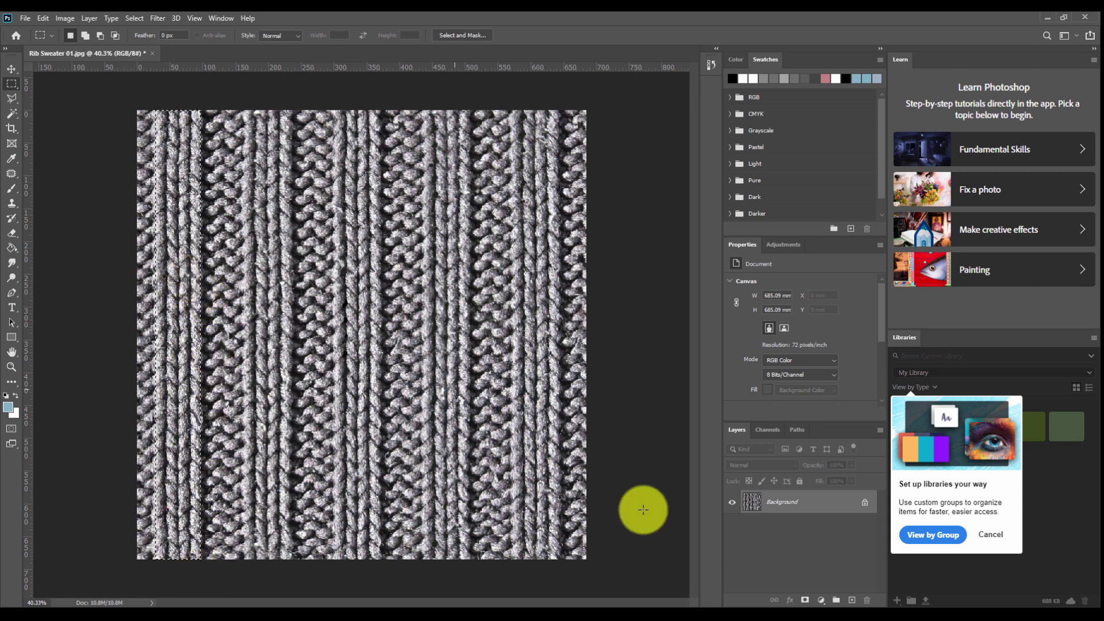
{"action": "left_click", "coordinate": [821, 599]}
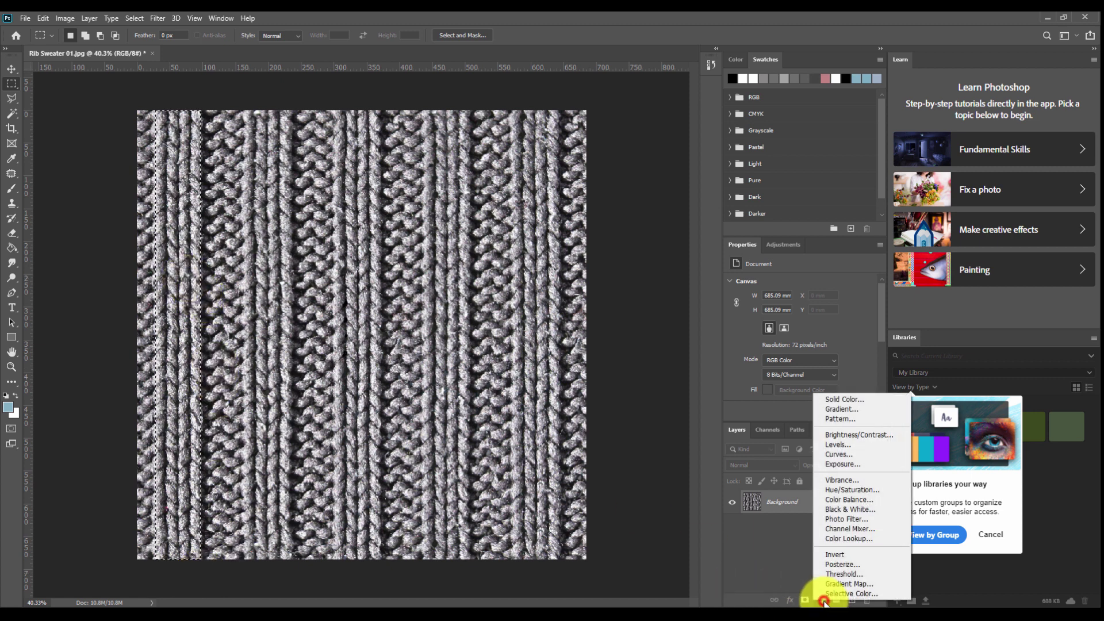
{"action": "left_click", "coordinate": [854, 403]}
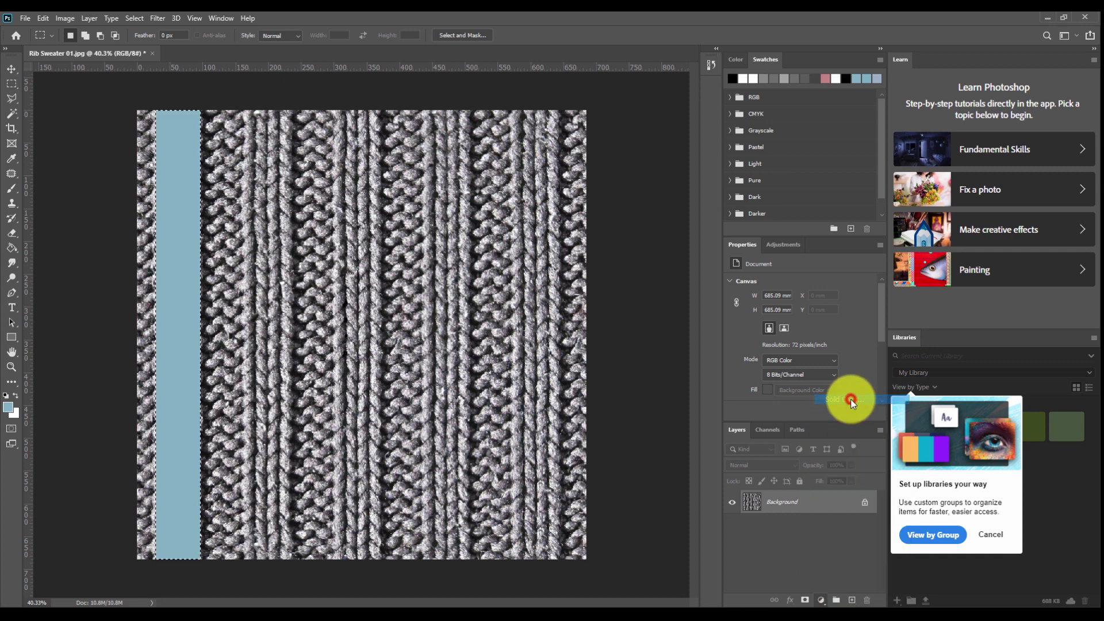
{"action": "left_click", "coordinate": [803, 293]}
{"action": "left_click", "coordinate": [777, 277]}
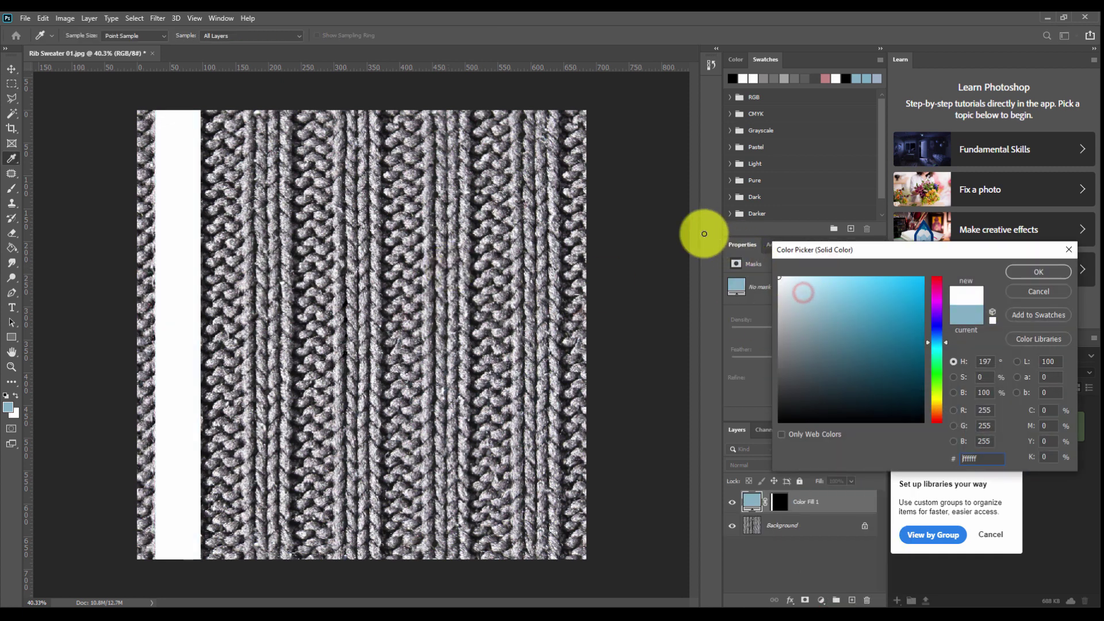
{"action": "left_click", "coordinate": [1039, 272]}
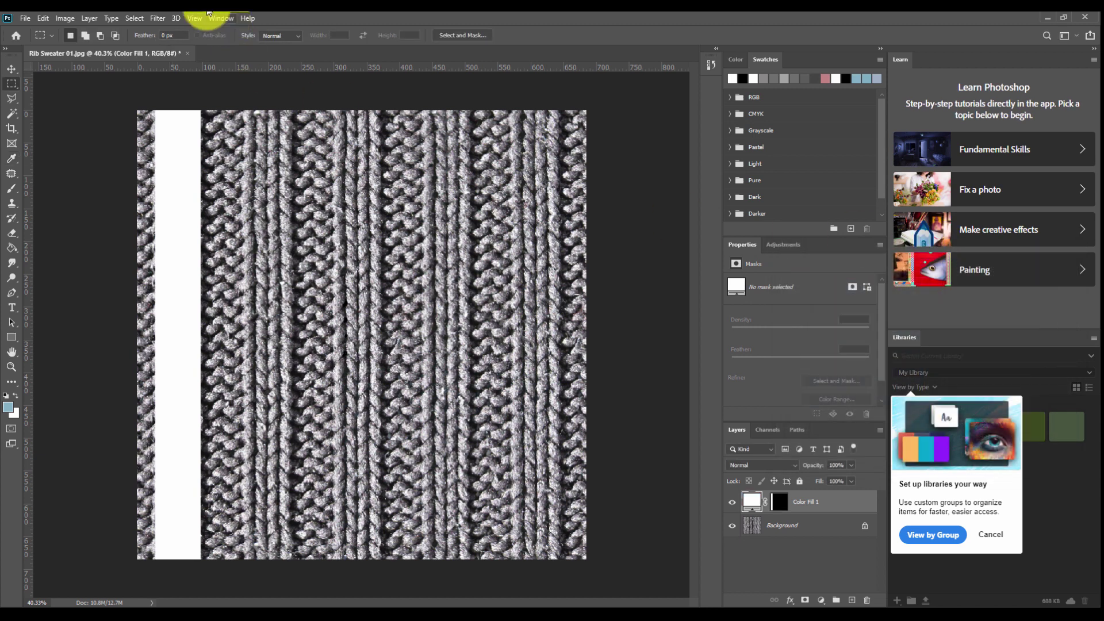
- Duplicate the white stripe over the other four raised rib columns and merge all the stripe layers into one
{"action": "left_click", "coordinate": [12, 69]}
{"action": "left_click_drag", "start_coordinate": [184, 246], "coordinate": [534, 244], "text": "alt"}
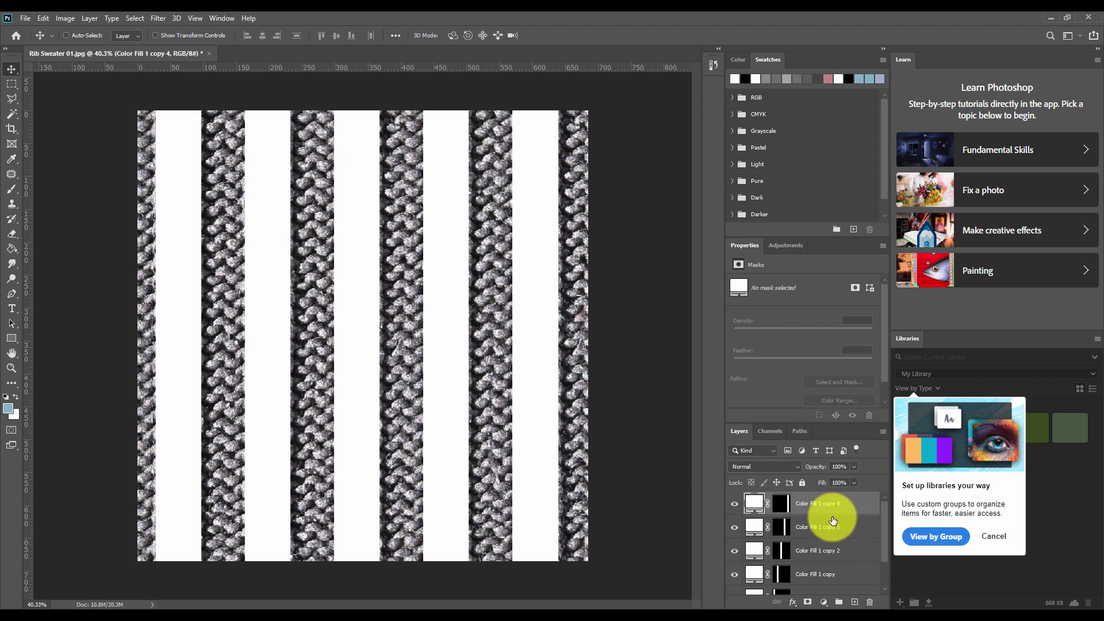
{"action": "scroll", "coordinate": [834, 522], "scroll_direction": "down", "scroll_amount": 1}
{"action": "left_click", "coordinate": [812, 575], "text": "shift"}
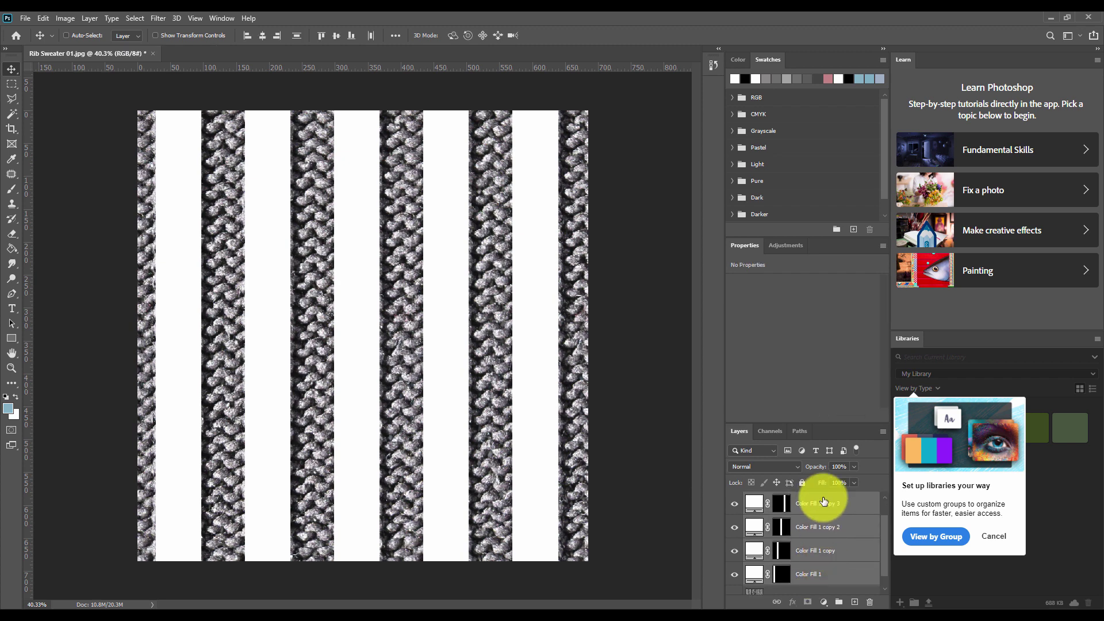
{"action": "right_click", "coordinate": [820, 543]}
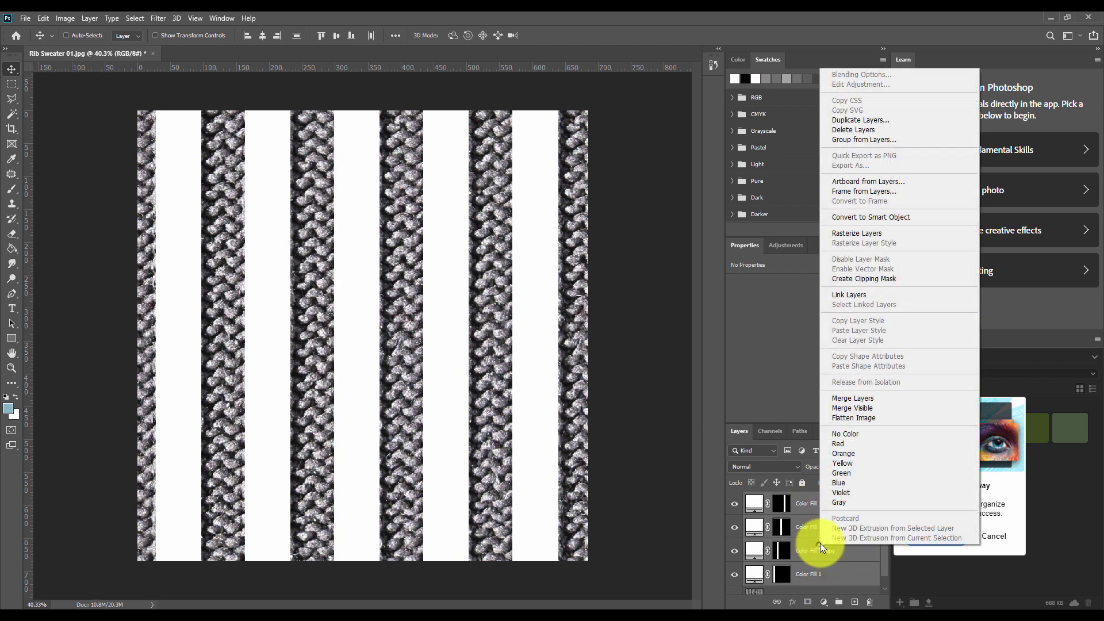
{"action": "left_click", "coordinate": [861, 399]}
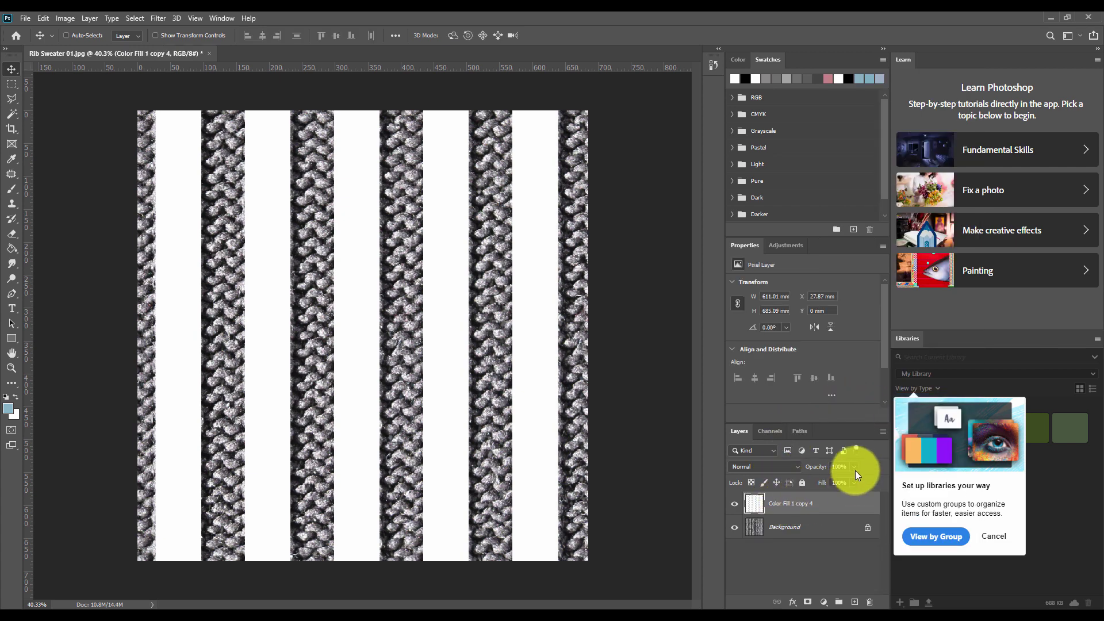
{"action": "mouse_move", "coordinate": [451, 151]}
{"action": "left_mouse_down"}
{"action": "mouse_move", "coordinate": [451, 188]}
{"action": "mouse_move", "coordinate": [451, 146]}
{"action": "left_mouse_up"}
- Add a black (000000) solid colour fill above the Background layer and merge it with the white stripes layer
{"action": "left_click", "coordinate": [792, 528]}
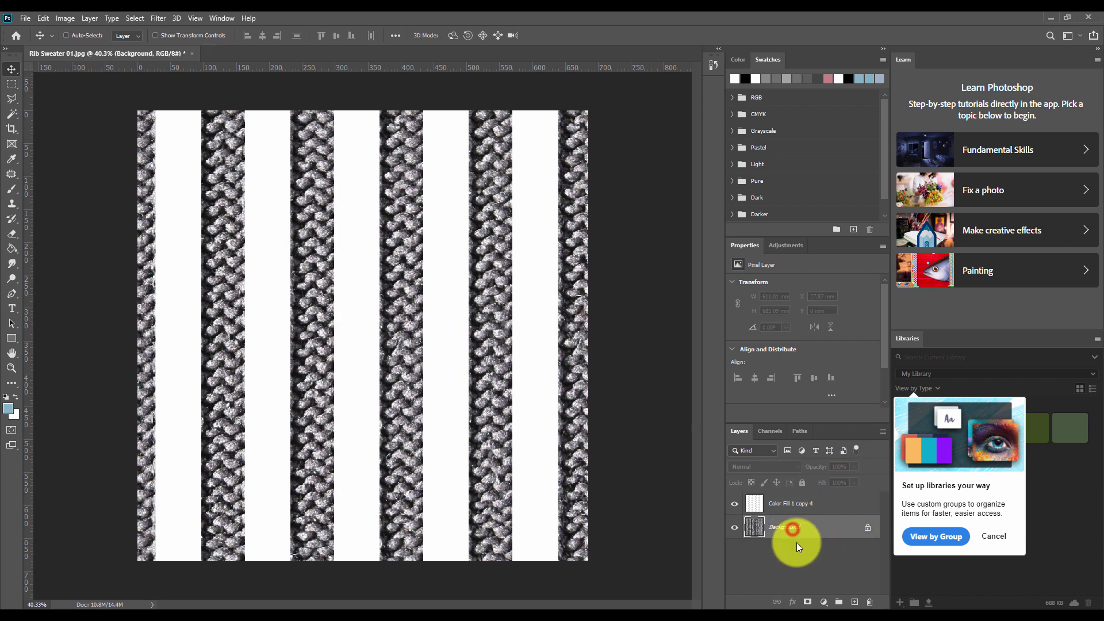
{"action": "left_click", "coordinate": [826, 602]}
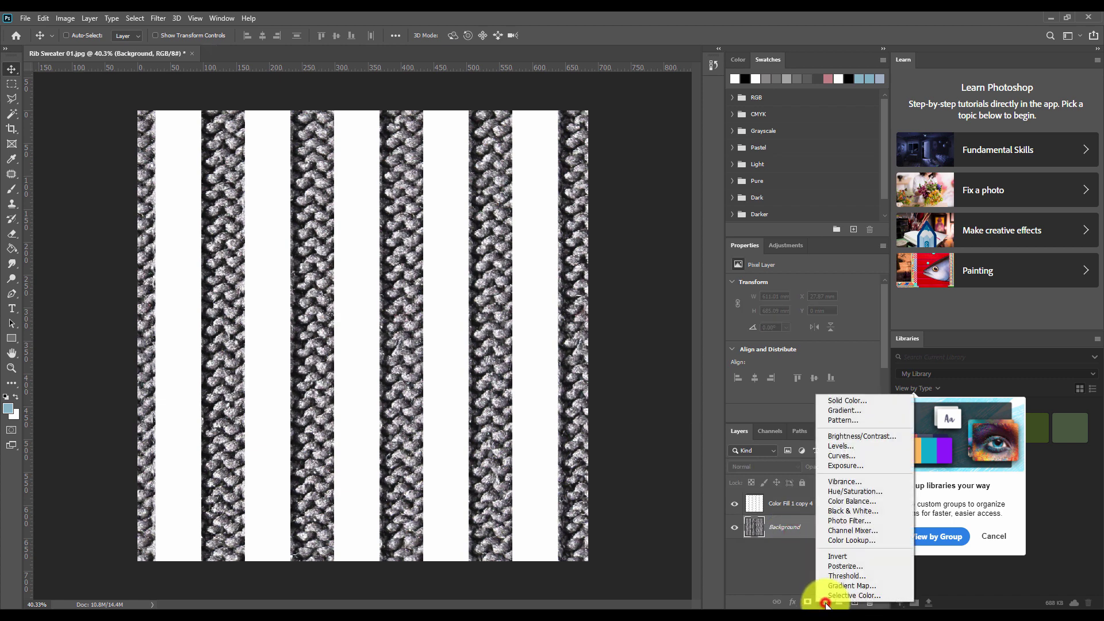
{"action": "left_click", "coordinate": [846, 400]}
{"action": "left_click_drag", "start_coordinate": [830, 375], "coordinate": [952, 420]}
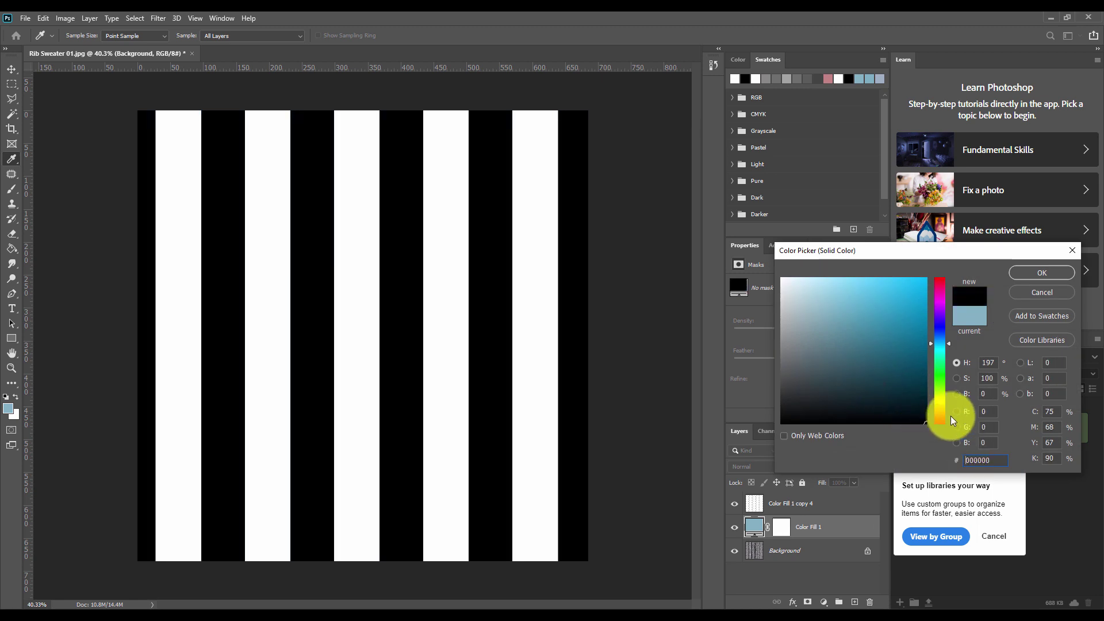
{"action": "left_click", "coordinate": [1043, 271]}
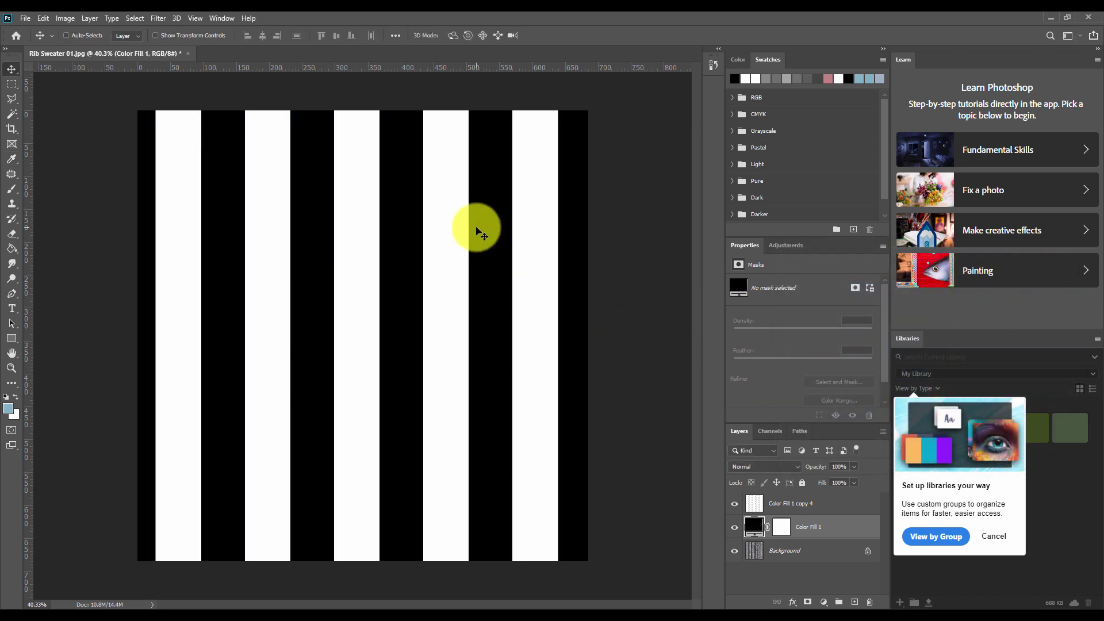
{"action": "right_click", "coordinate": [809, 527]}
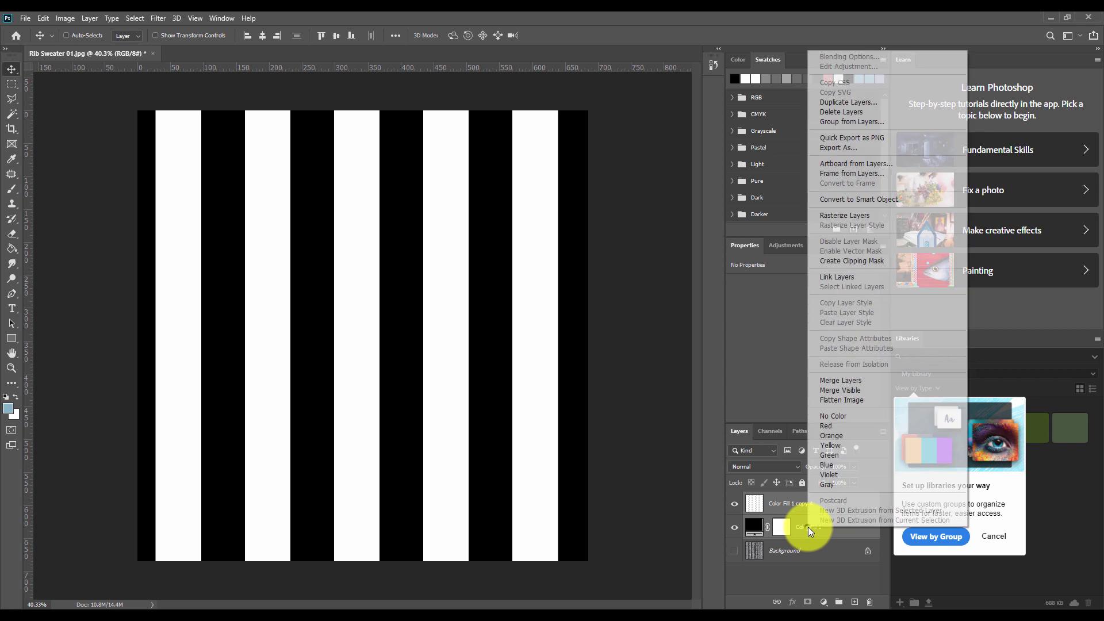
{"action": "left_click", "coordinate": [837, 380]}
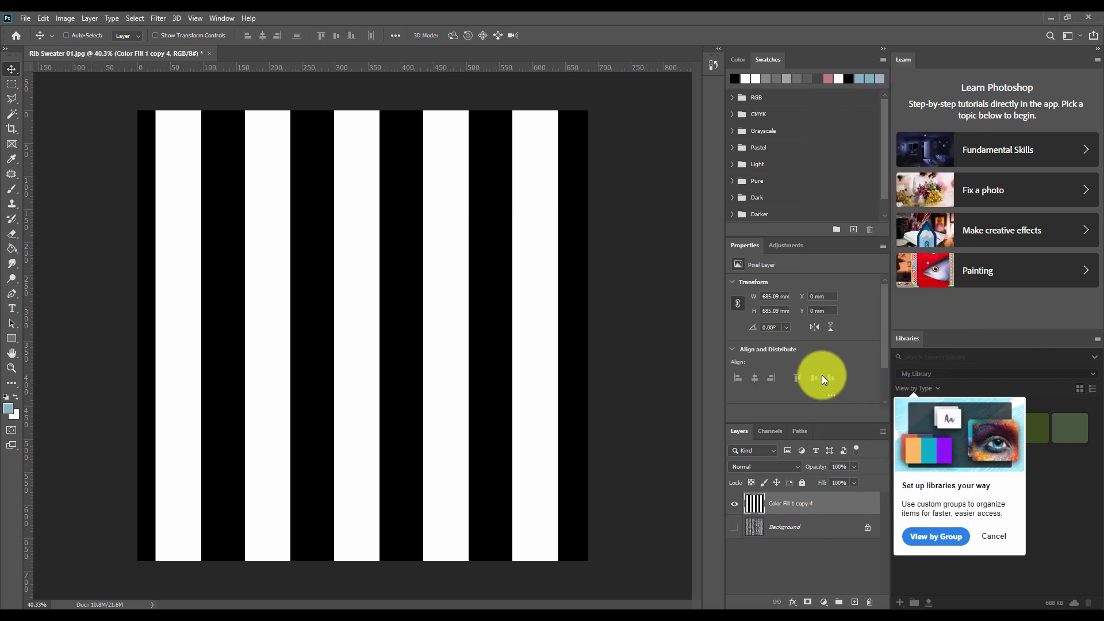
- Apply a Gaussian Blur with a 12.5-pixel radius to the merged black-and-white stripes
{"action": "left_click", "coordinate": [157, 18]}
{"action": "mouse_move", "coordinate": [196, 150]}
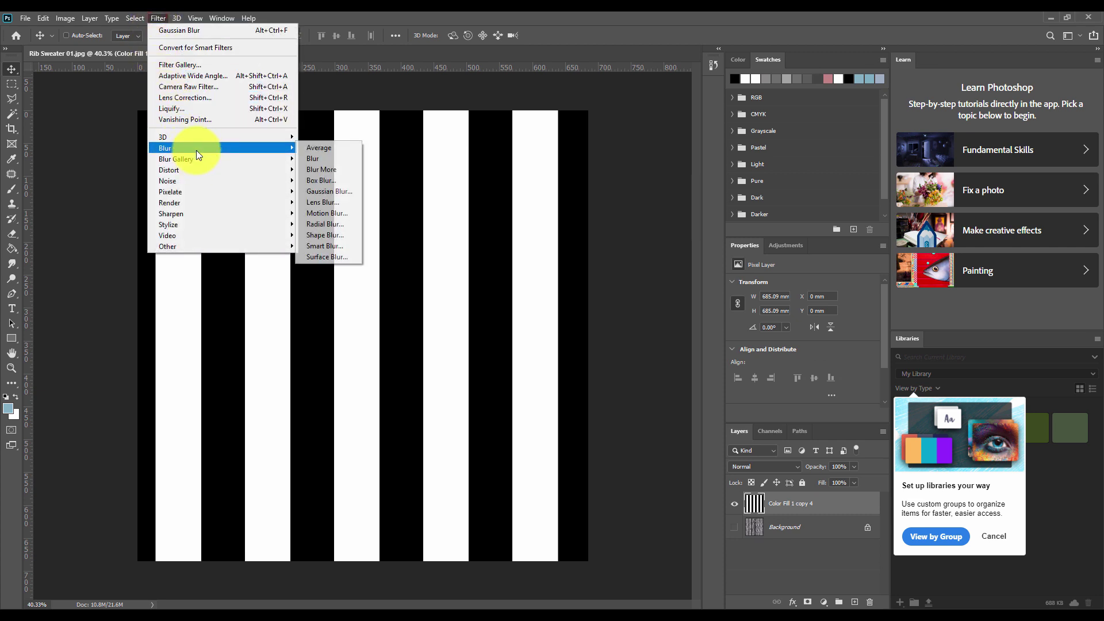
{"action": "left_click", "coordinate": [333, 192]}
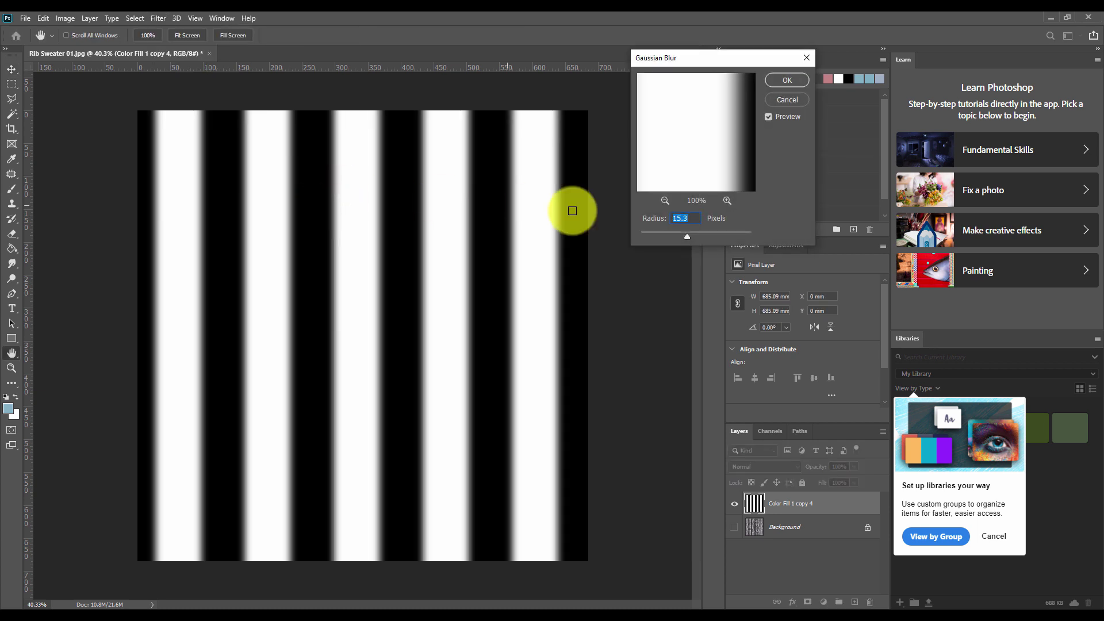
{"action": "left_click_drag", "start_coordinate": [690, 238], "coordinate": [685, 236]}
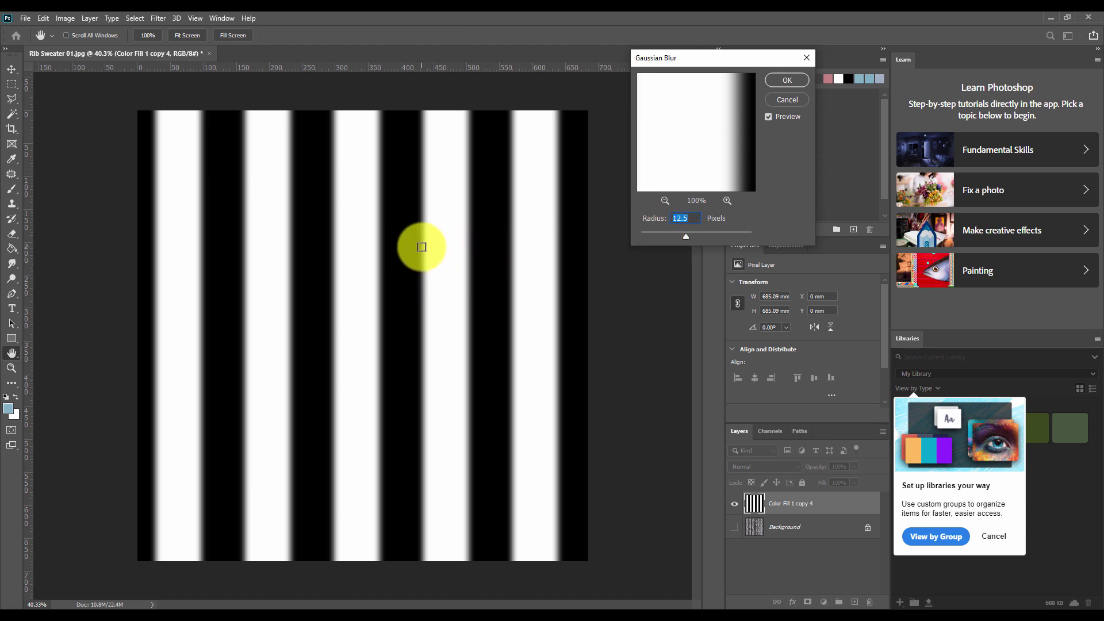
{"action": "left_click", "coordinate": [785, 82]}
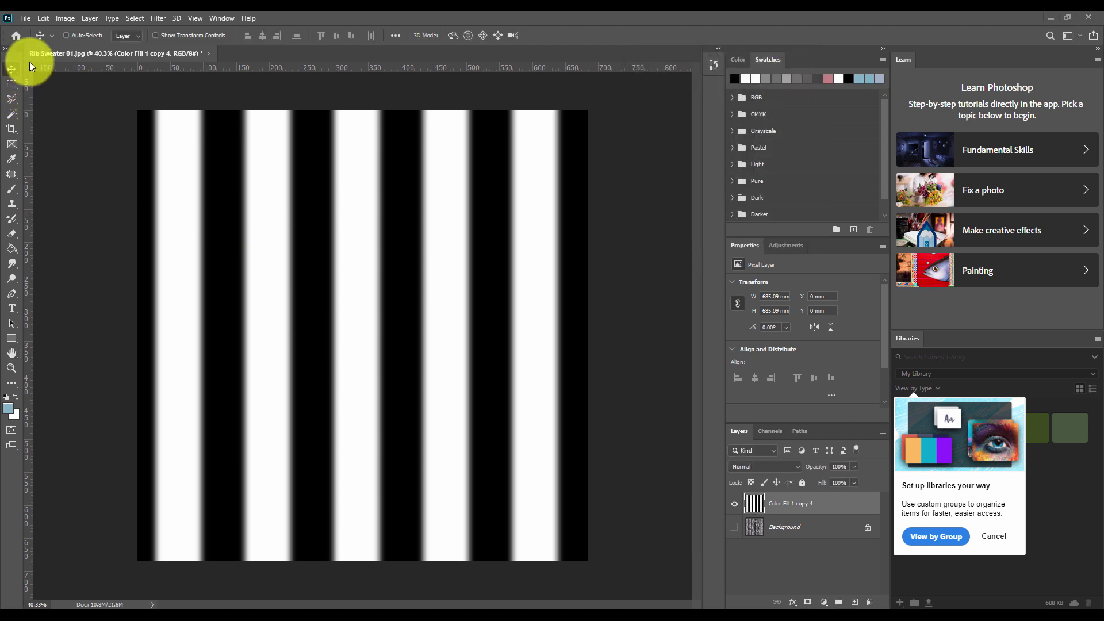
- Save the blurred stripes as a JPEG named Rib Sweater 01_DMa in the DM folder on the Desktop
{"action": "left_click", "coordinate": [28, 17]}
{"action": "left_click", "coordinate": [57, 157]}
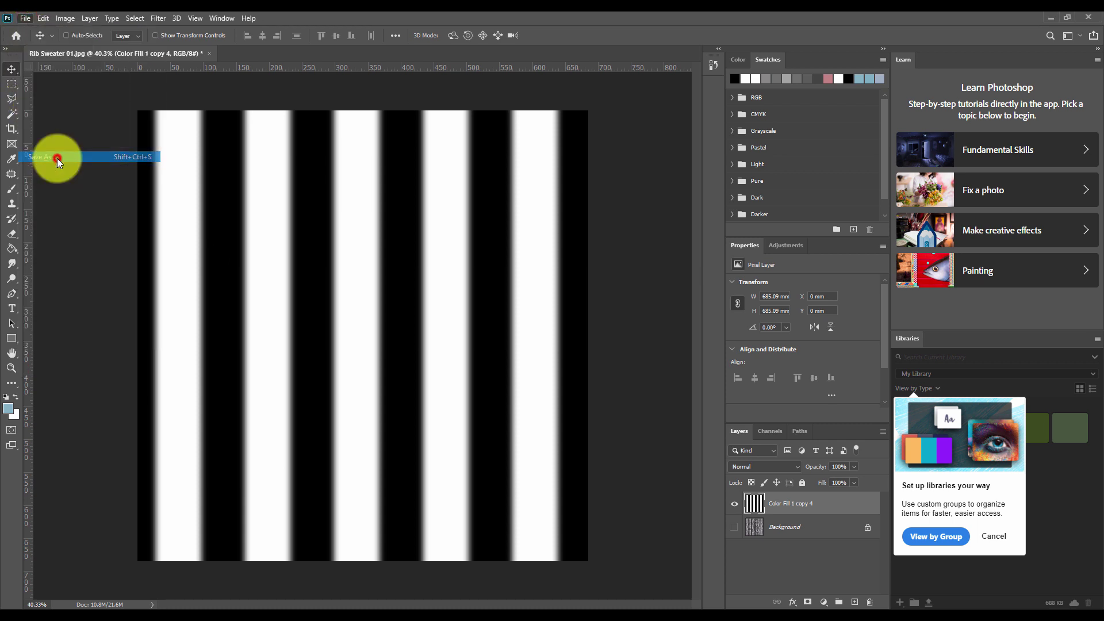
{"action": "left_click", "coordinate": [406, 386]}
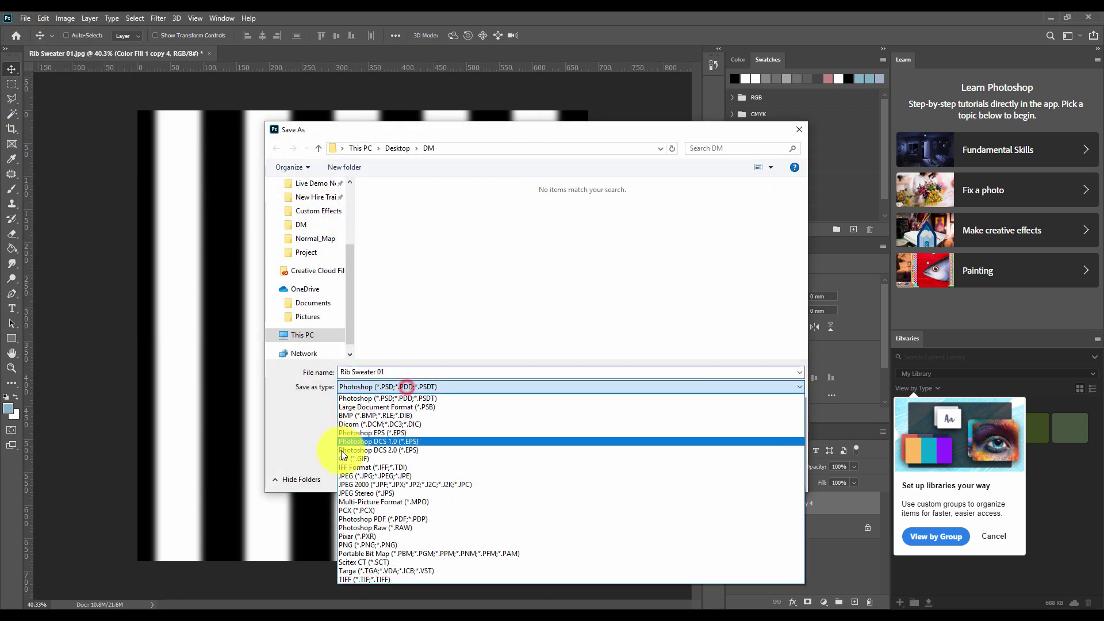
{"action": "left_click", "coordinate": [358, 475]}
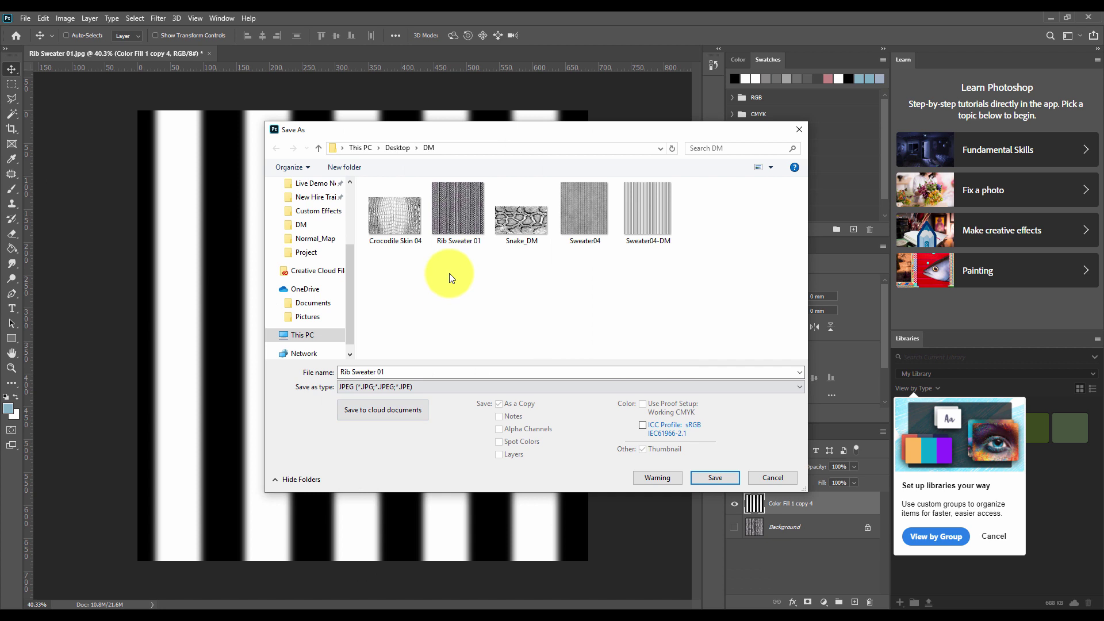
{"action": "left_click", "coordinate": [452, 242]}
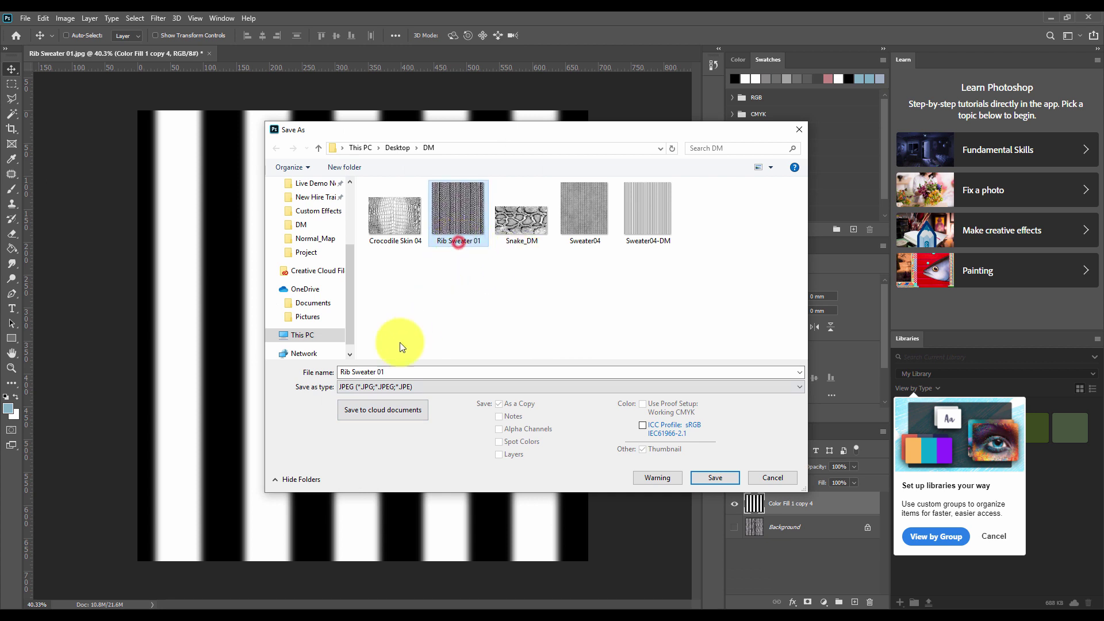
{"action": "left_click", "coordinate": [397, 372]}
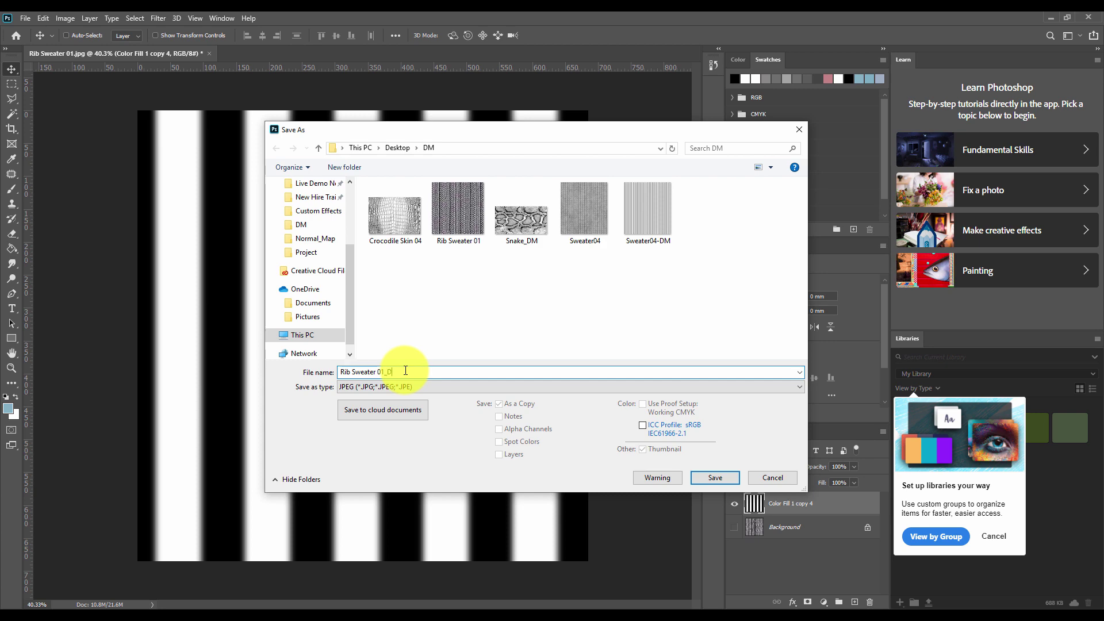
{"action": "left_click", "coordinate": [721, 478]}
{"action": "left_click", "coordinate": [616, 162]}
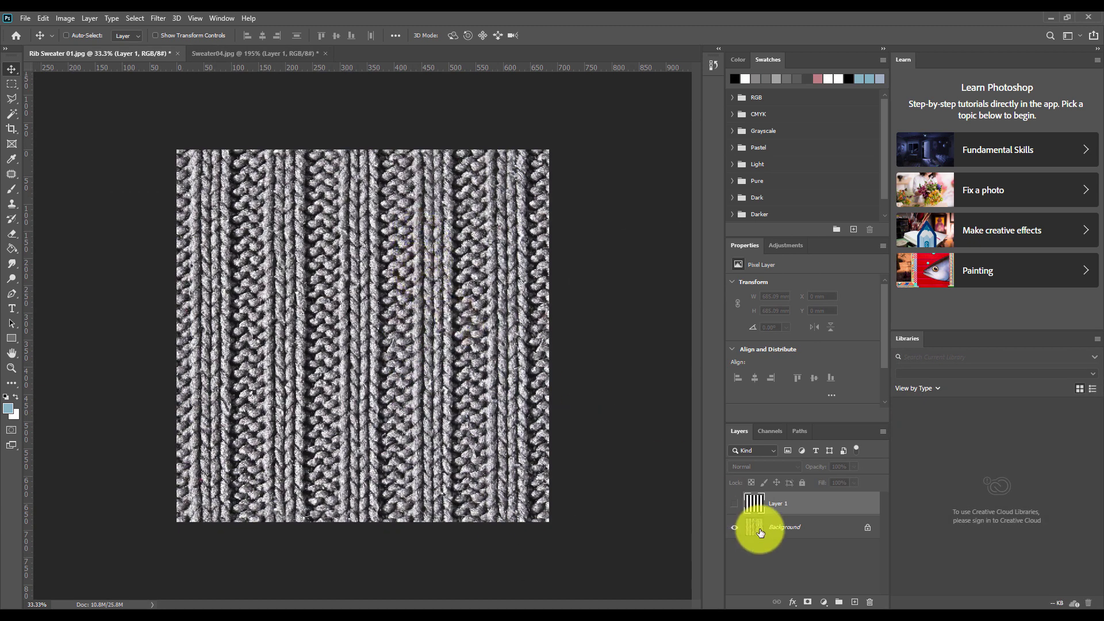
- Show the stripe layer, Layer 1, over the rib knit background
{"action": "left_click", "coordinate": [734, 504]}
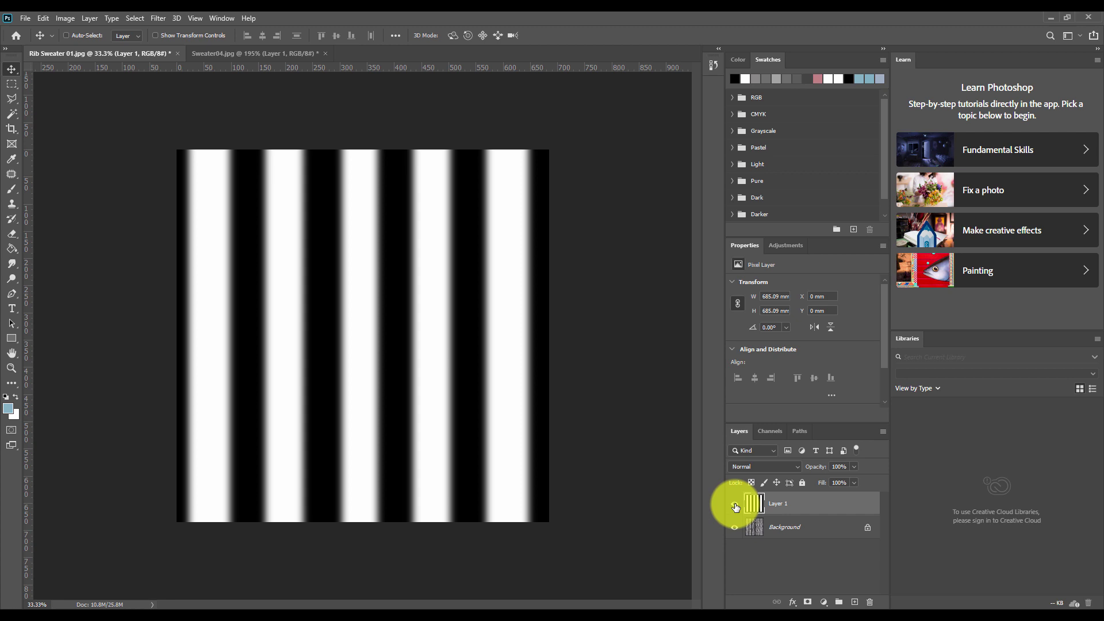
- Compare the stripe layer with the rib knit beneath by moving the stripes down and back to their original position
{"action": "left_click", "coordinate": [734, 504]}
{"action": "left_click", "coordinate": [734, 504]}
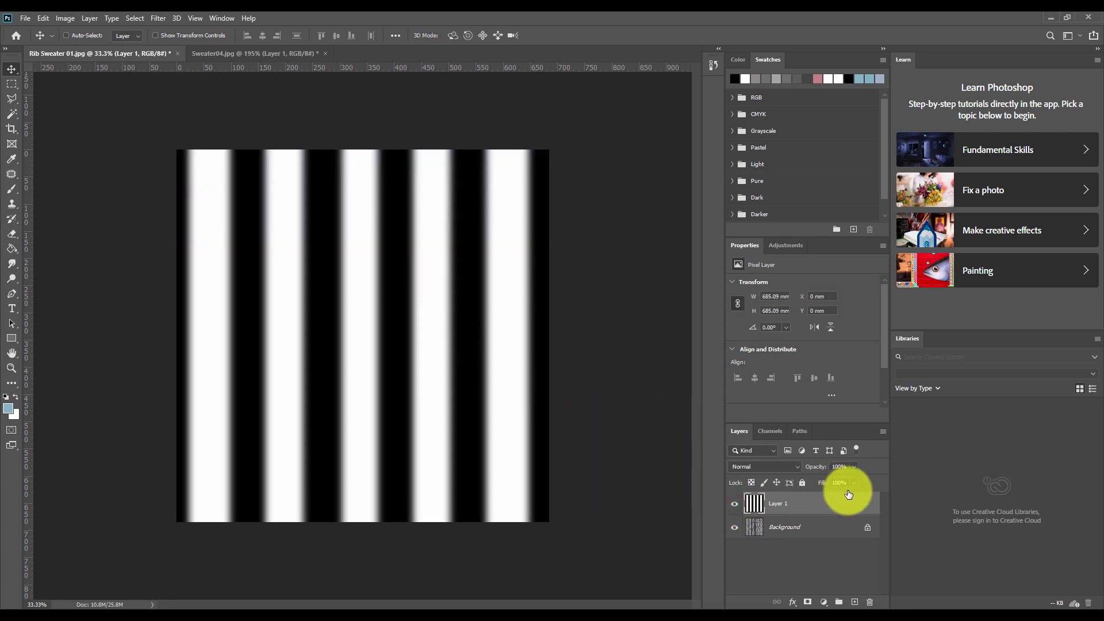
{"action": "left_click_drag", "start_coordinate": [828, 481], "coordinate": [881, 482]}
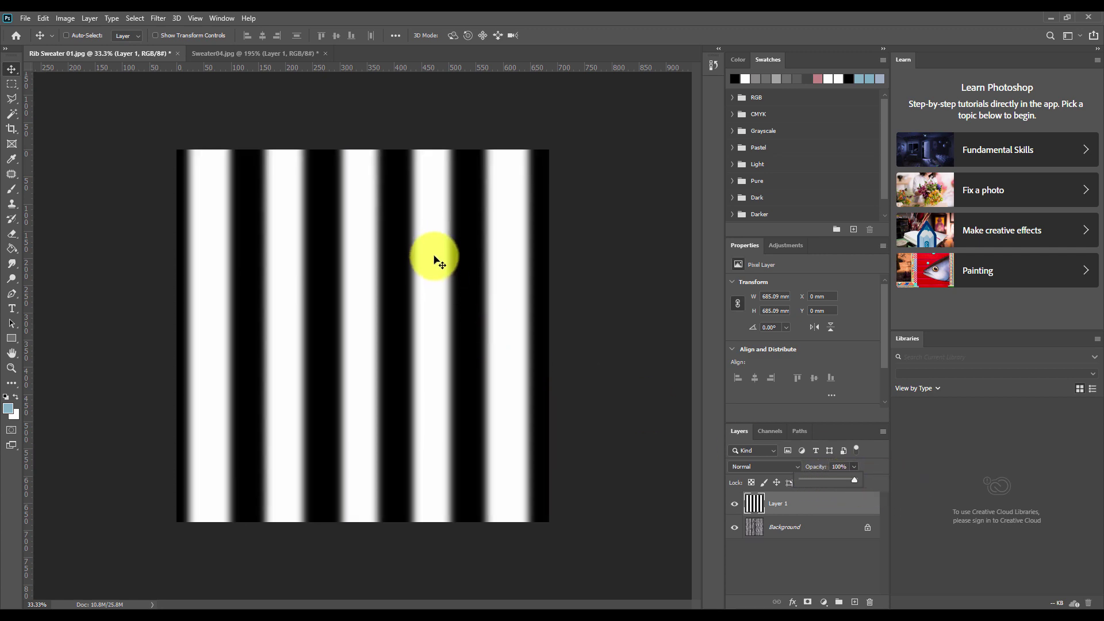
{"action": "left_click_drag", "start_coordinate": [393, 183], "coordinate": [396, 244]}
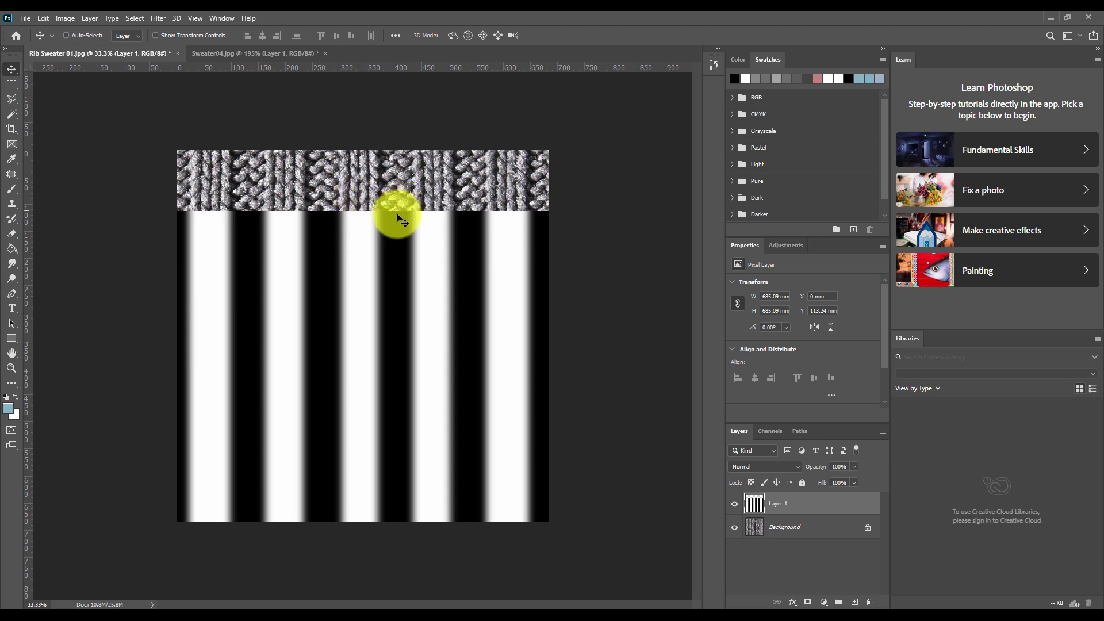
{"action": "left_click_drag", "start_coordinate": [406, 297], "coordinate": [404, 237]}
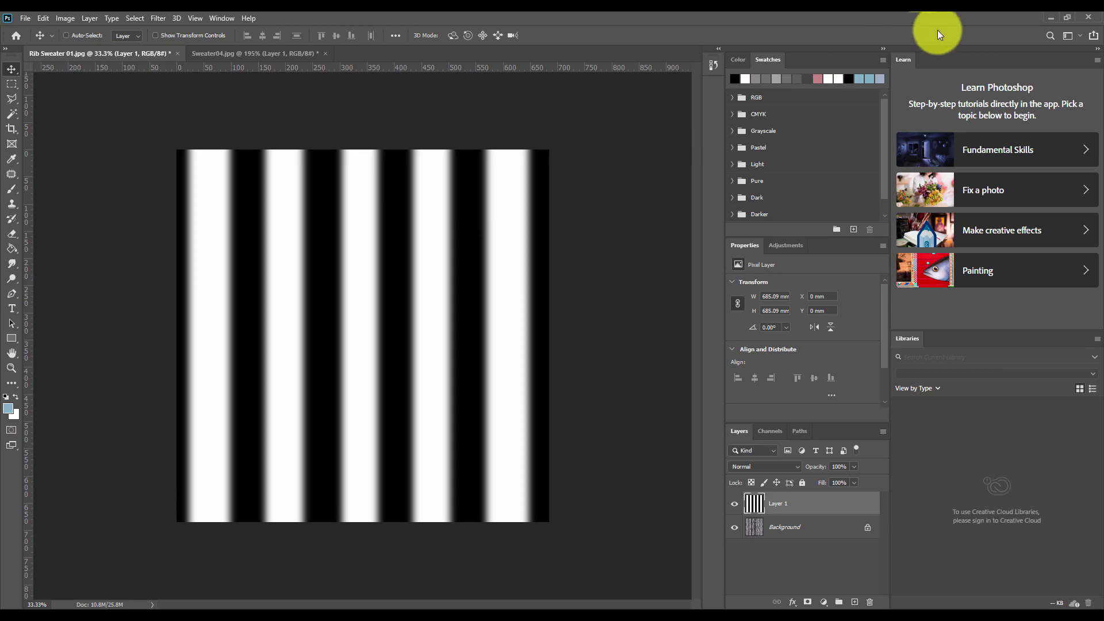
- Switch to CLO, load Rib Sweater 01_DMa as the Rib fabric's displacement map and start the interactive render
{"action": "left_click", "coordinate": [1047, 18]}
{"action": "left_click", "coordinate": [1075, 454]}
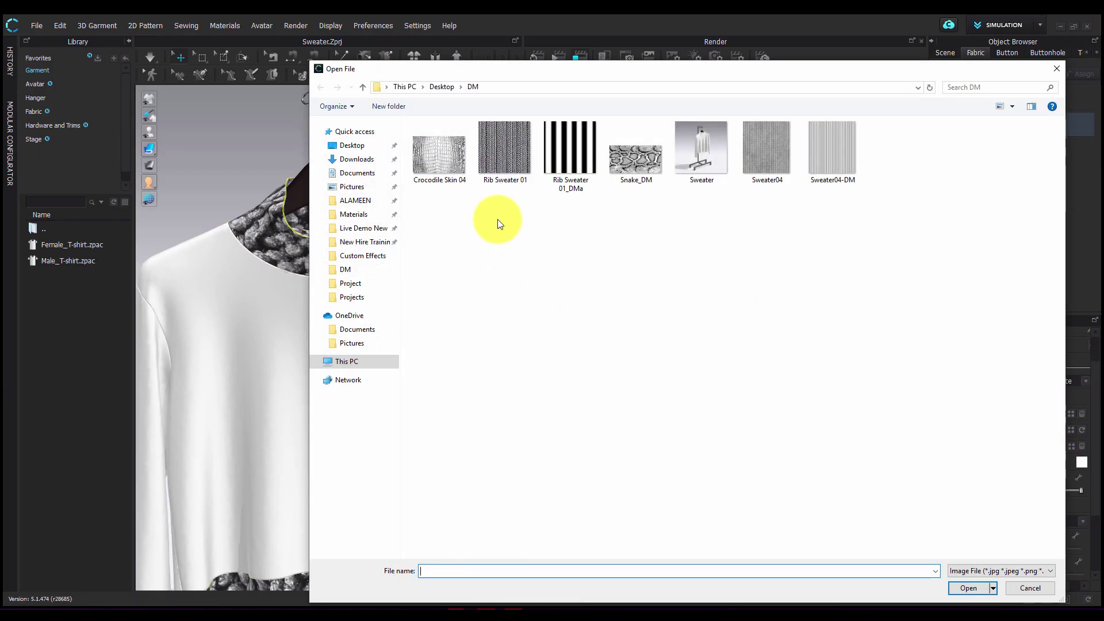
{"action": "double_click", "coordinate": [571, 156]}
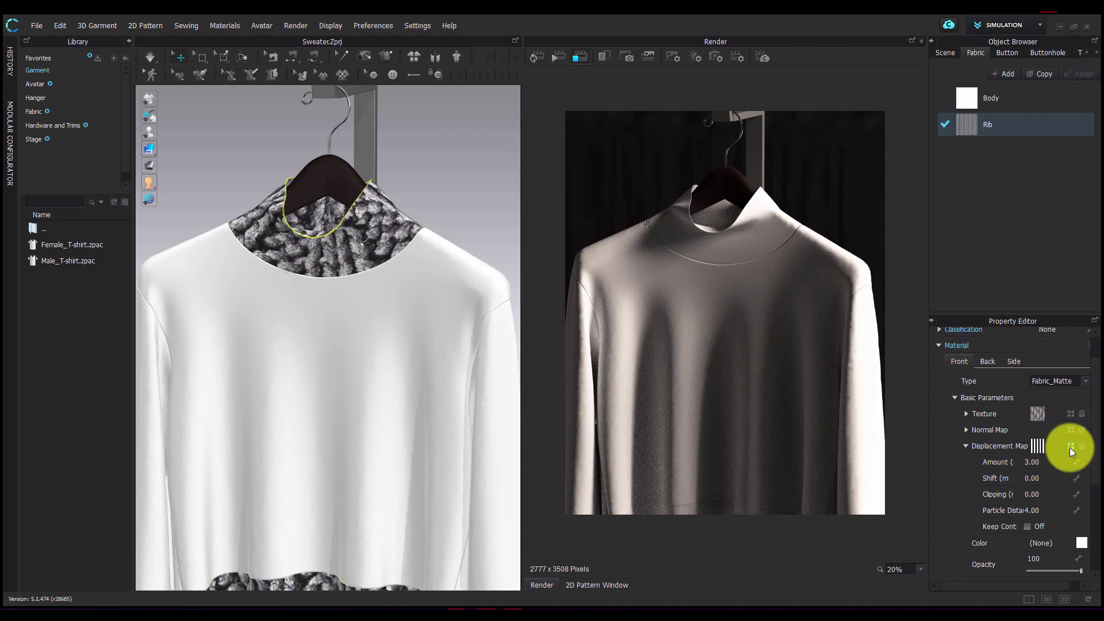
{"action": "left_click", "coordinate": [537, 58]}
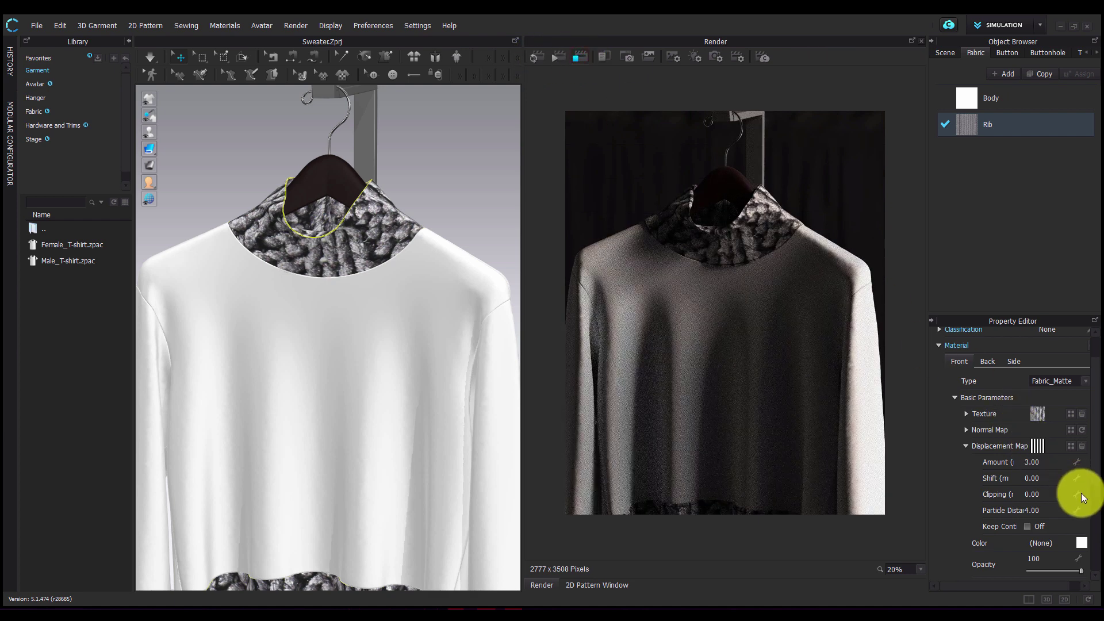
- Expand the Texture and Displacement Map transformation settings of the Rib fabric's front material
{"action": "left_click_drag", "start_coordinate": [1093, 444], "coordinate": [1094, 513]}
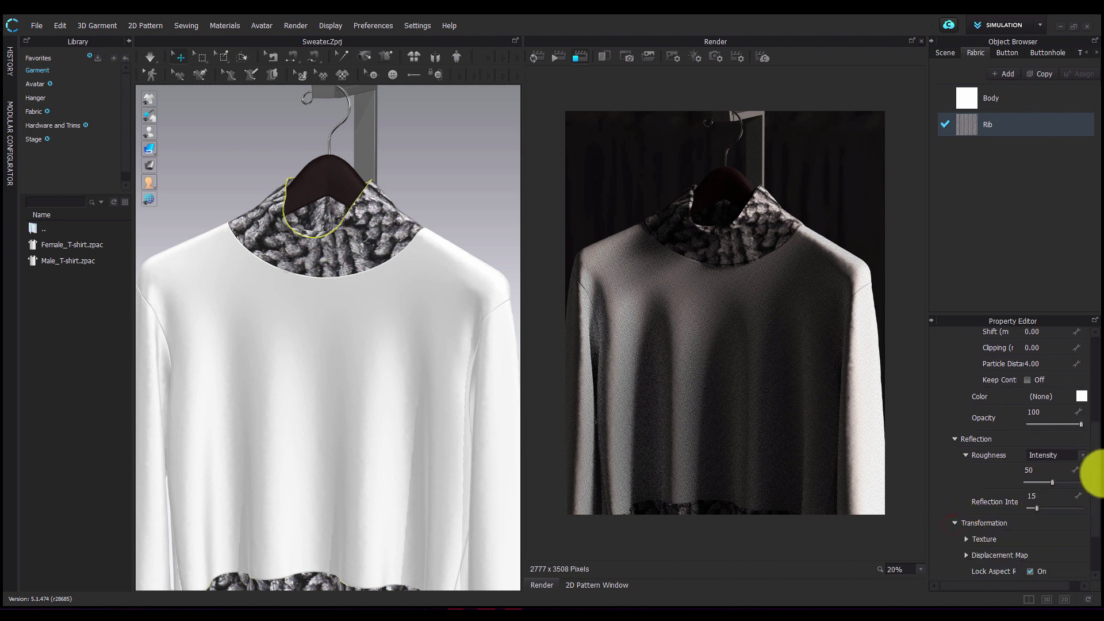
{"action": "scroll", "coordinate": [1081, 489], "scroll_direction": "down", "scroll_amount": 3}
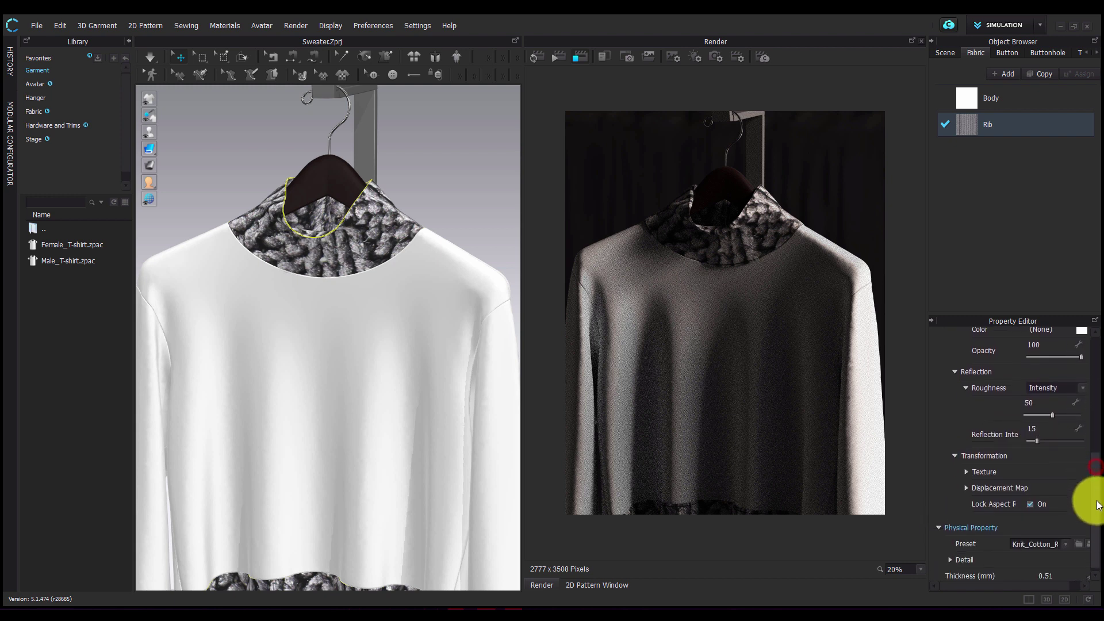
{"action": "left_click", "coordinate": [966, 468]}
{"action": "left_click", "coordinate": [967, 533]}
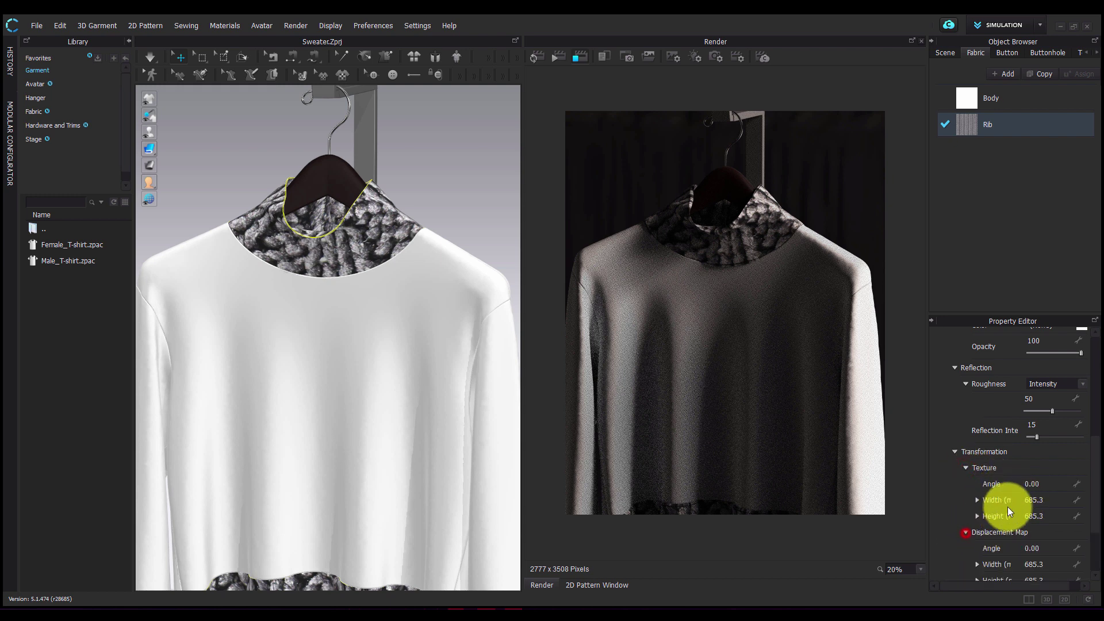
{"action": "scroll", "coordinate": [1009, 506], "scroll_direction": "down", "scroll_amount": 3}
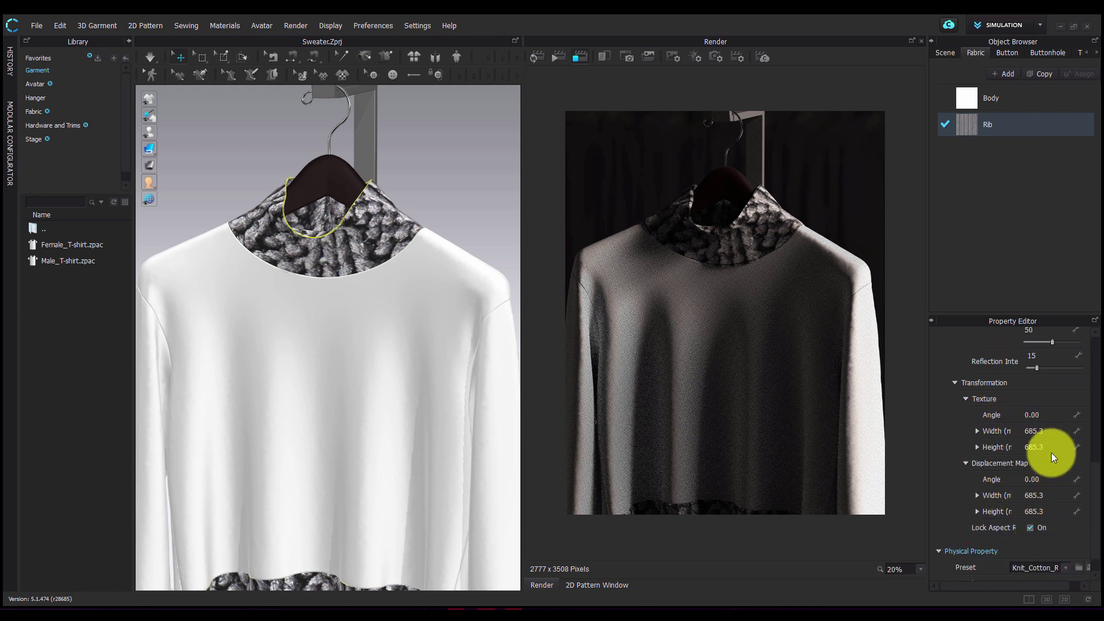
- Try a width of 100 for the Rib fabric's texture
{"action": "double_click", "coordinate": [1050, 432]}
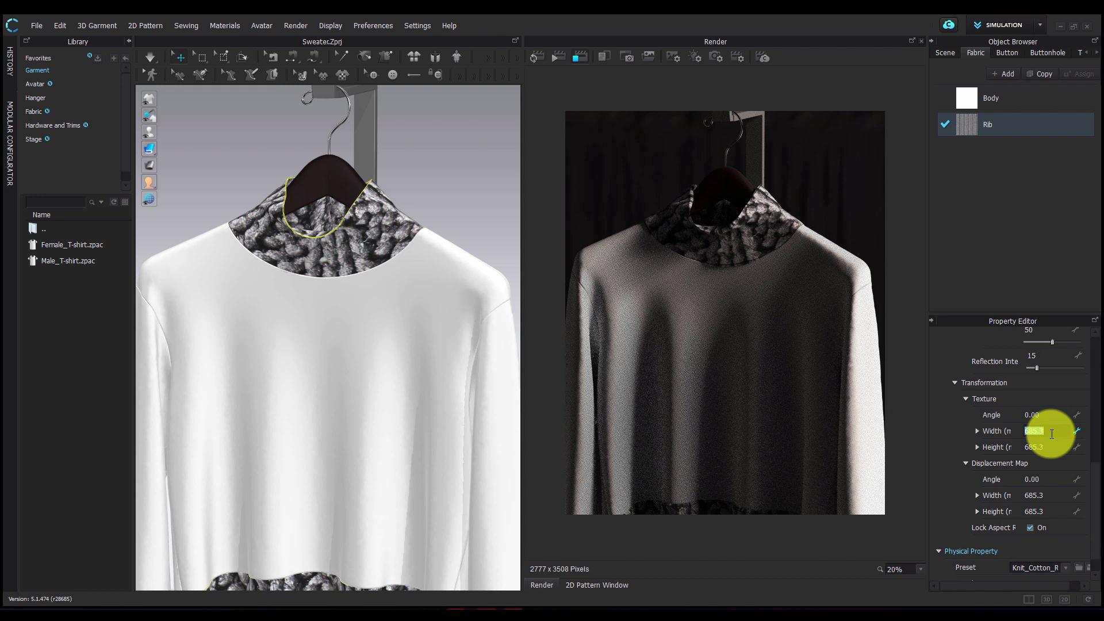
{"action": "type", "text": "100"}
{"action": "key", "text": "Return"}
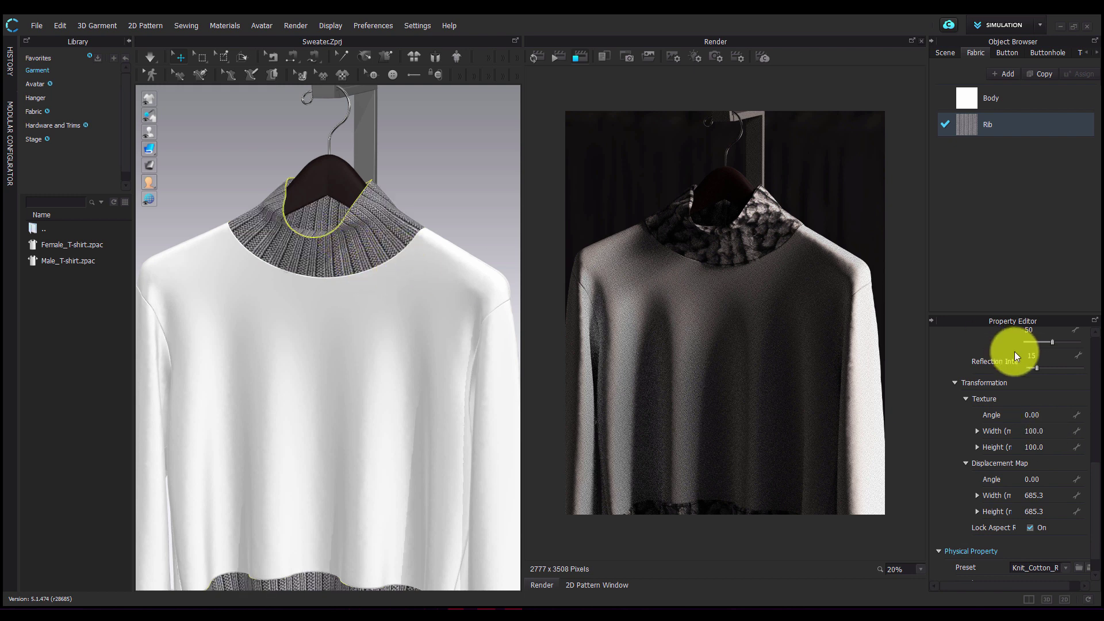
- Set the Rib fabric's texture width and displacement map width both to 40, and run the interactive render again
{"action": "double_click", "coordinate": [1046, 436]}
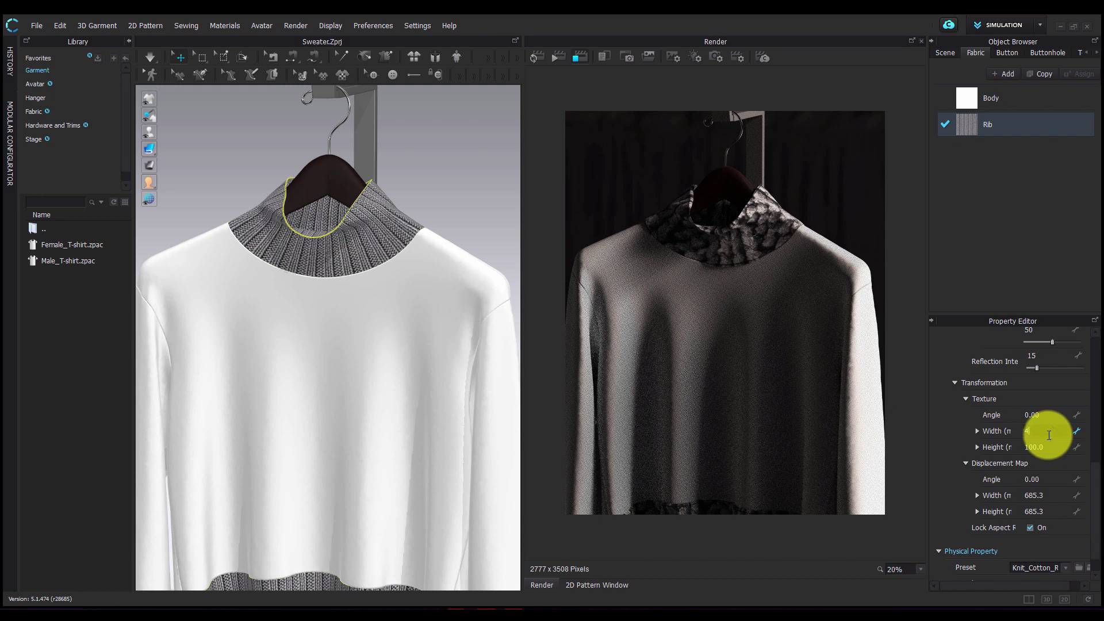
{"action": "type", "text": "40"}
{"action": "key", "text": "Return"}
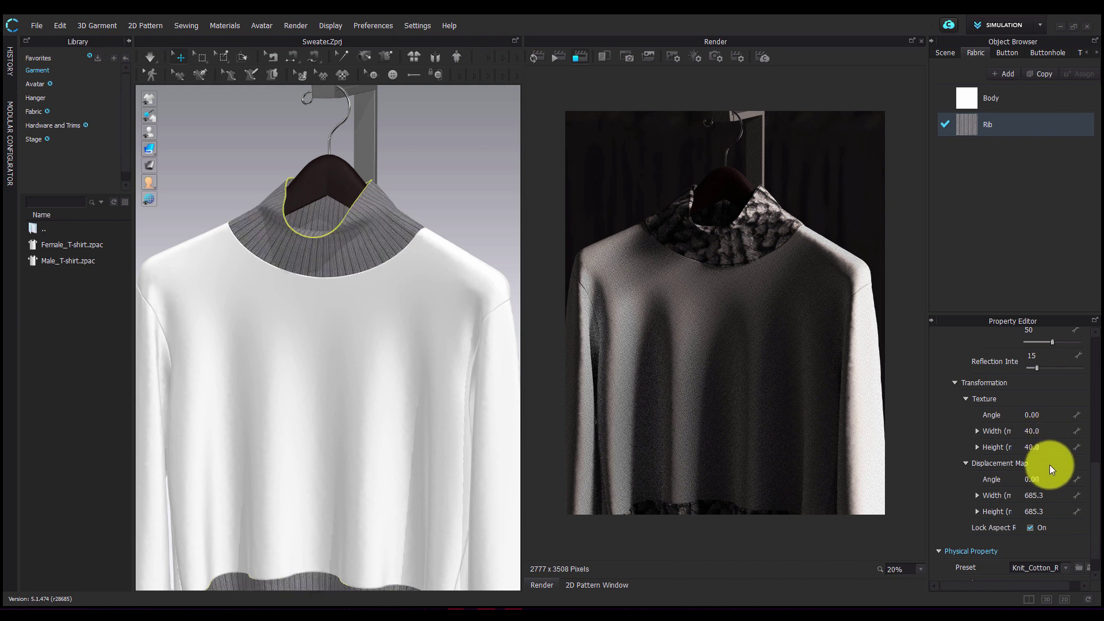
{"action": "double_click", "coordinate": [1047, 495]}
{"action": "type", "text": "40.0"}
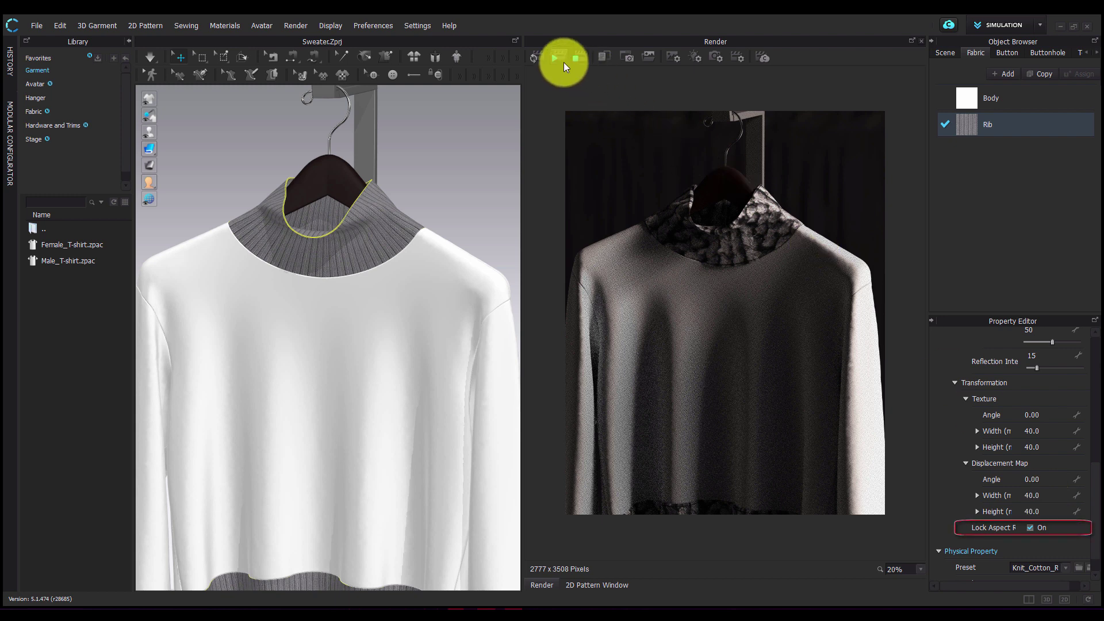
{"action": "left_click", "coordinate": [536, 57]}
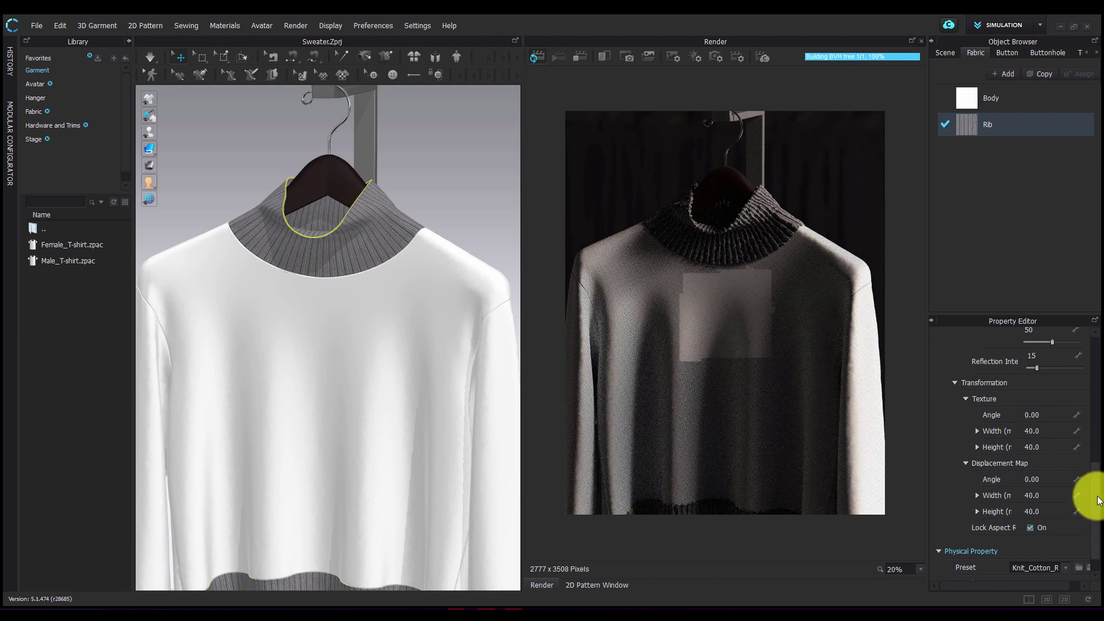
- Set the Rib displacement map's particle distance to 1 and its amount to 1
{"action": "scroll", "coordinate": [1085, 493], "scroll_direction": "up", "scroll_amount": 5}
{"action": "scroll", "coordinate": [1101, 405], "scroll_direction": "up", "scroll_amount": 1}
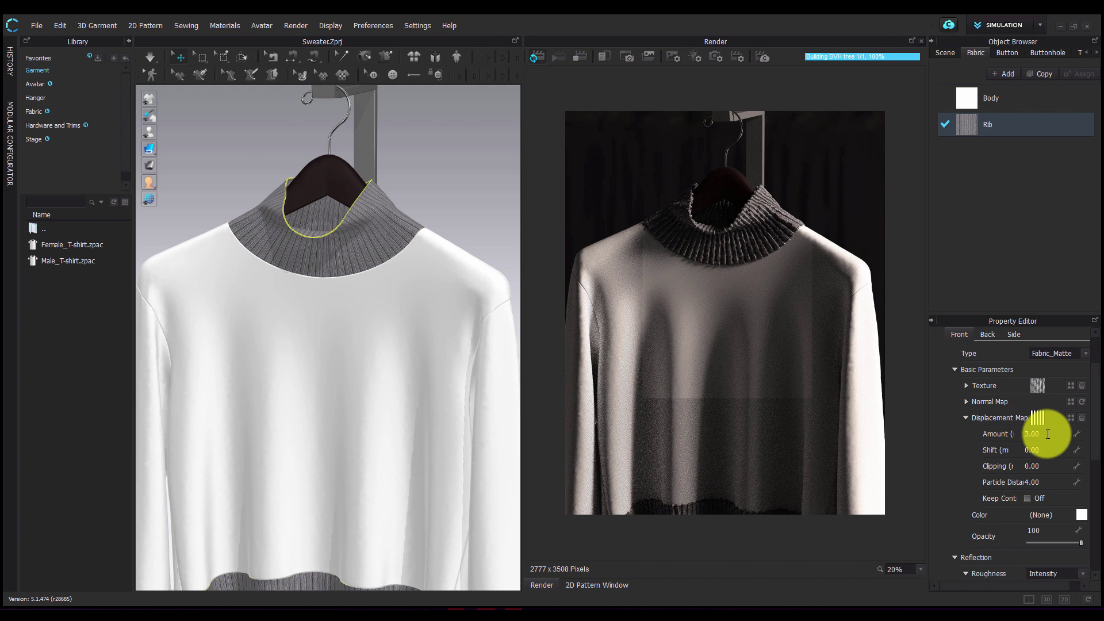
{"action": "left_click", "coordinate": [1046, 482]}
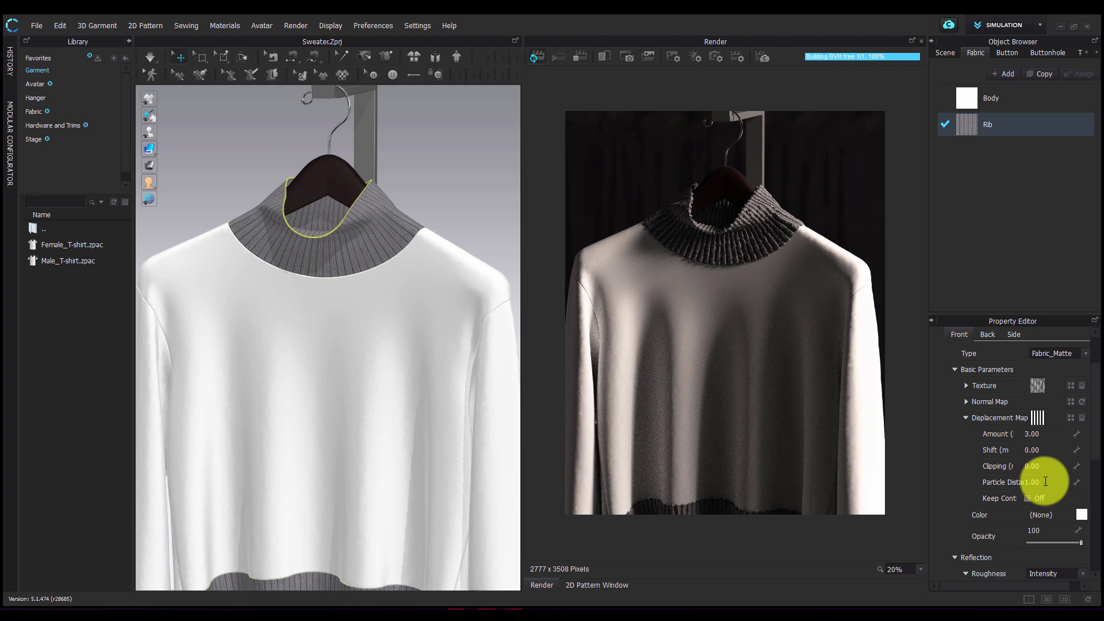
{"action": "key", "text": "Return"}
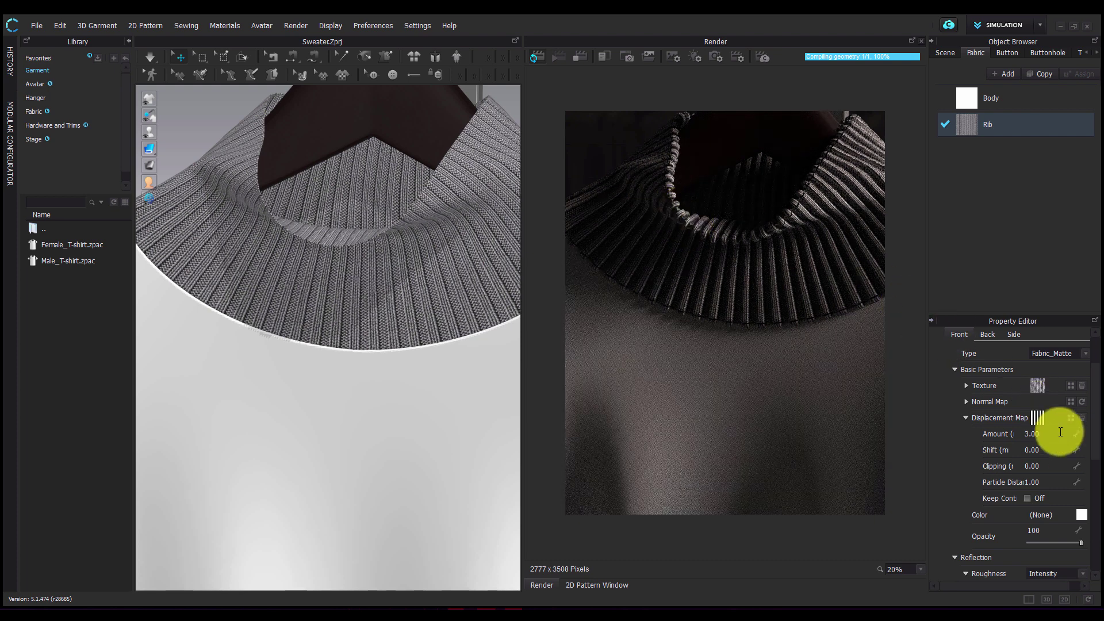
{"action": "left_click", "coordinate": [1043, 435]}
{"action": "type", "text": "1"}
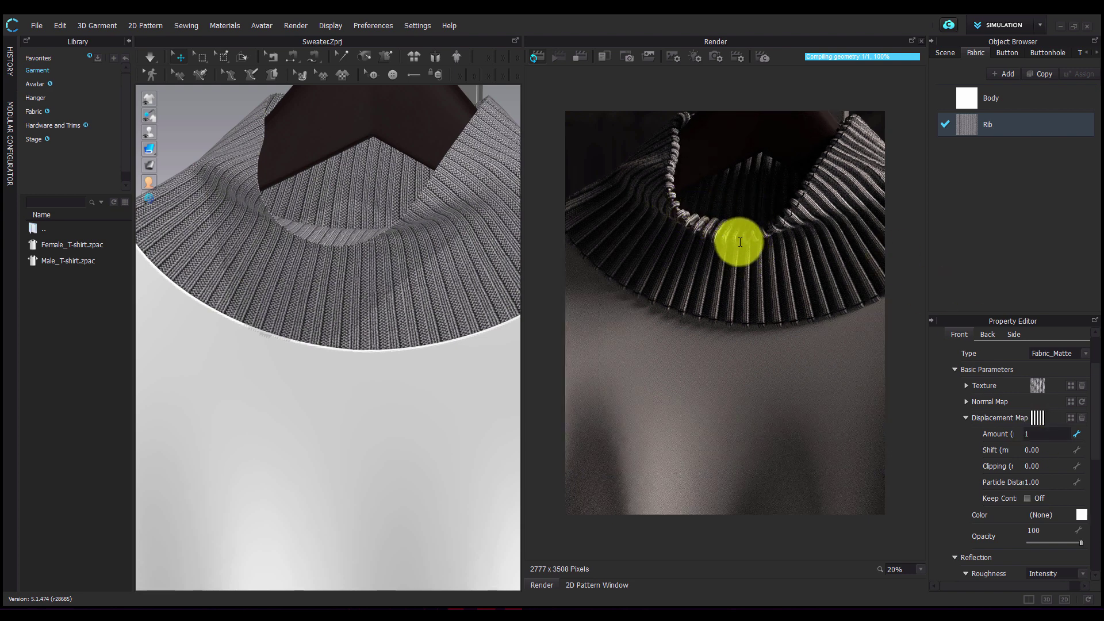
{"action": "key", "text": "Return"}
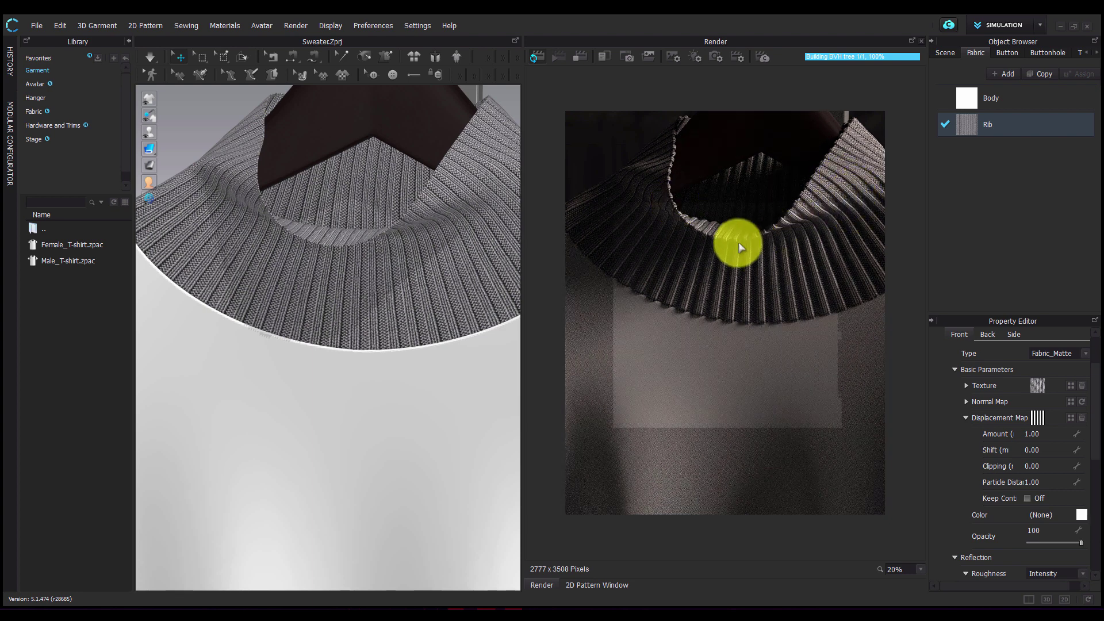
- Reframe the sweater on the collar and shoulder and enlarge the render display to 25% to examine the rib relief
{"action": "key", "text": "2"}
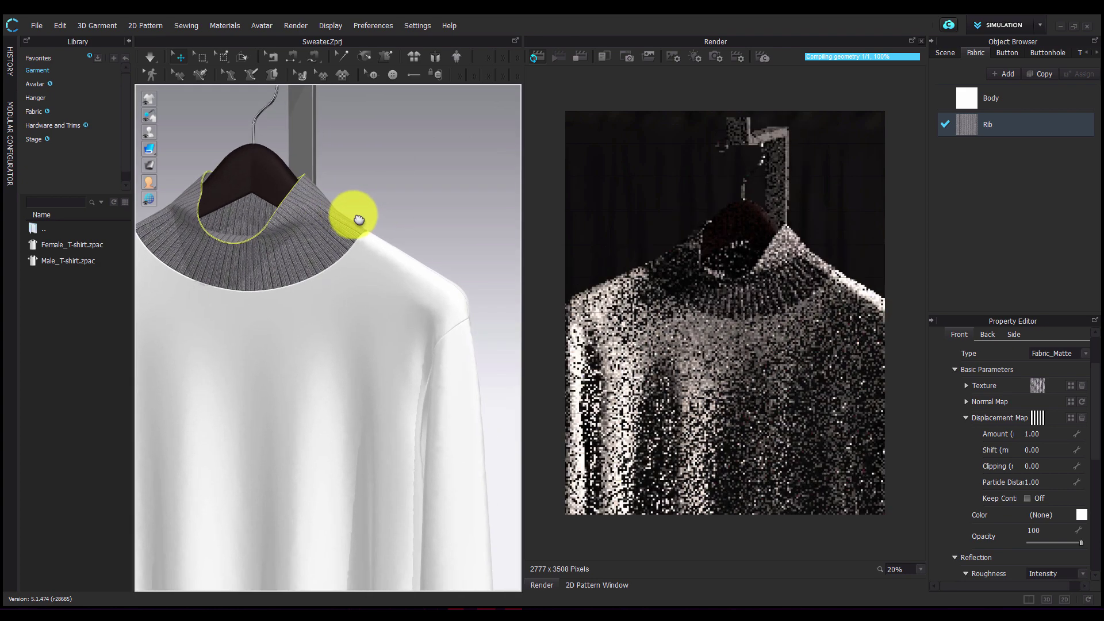
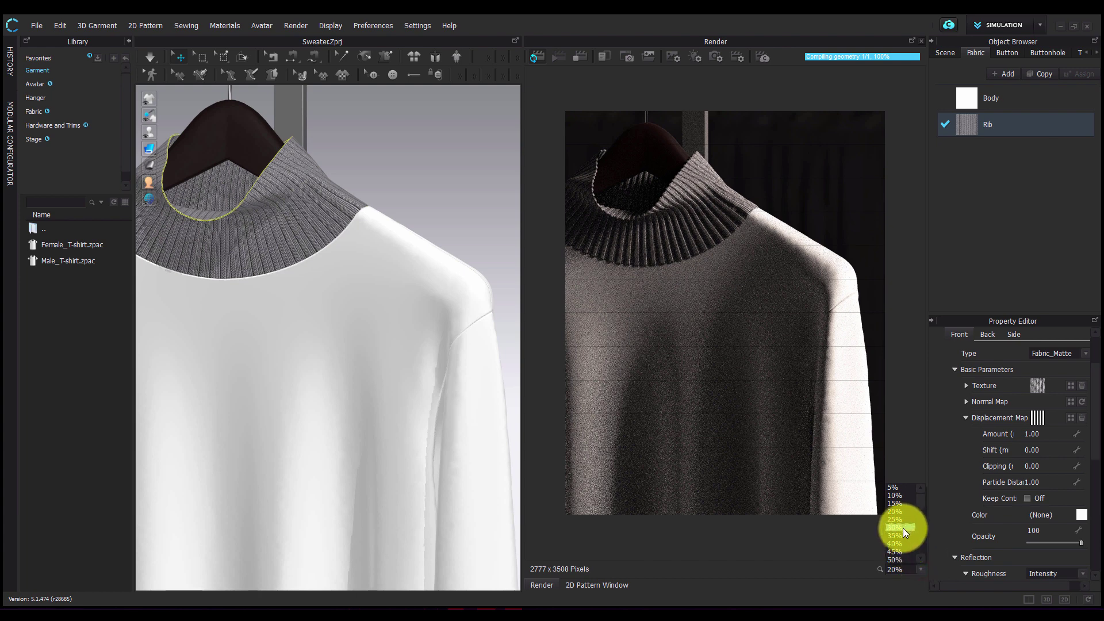
{"action": "left_click", "coordinate": [902, 520]}
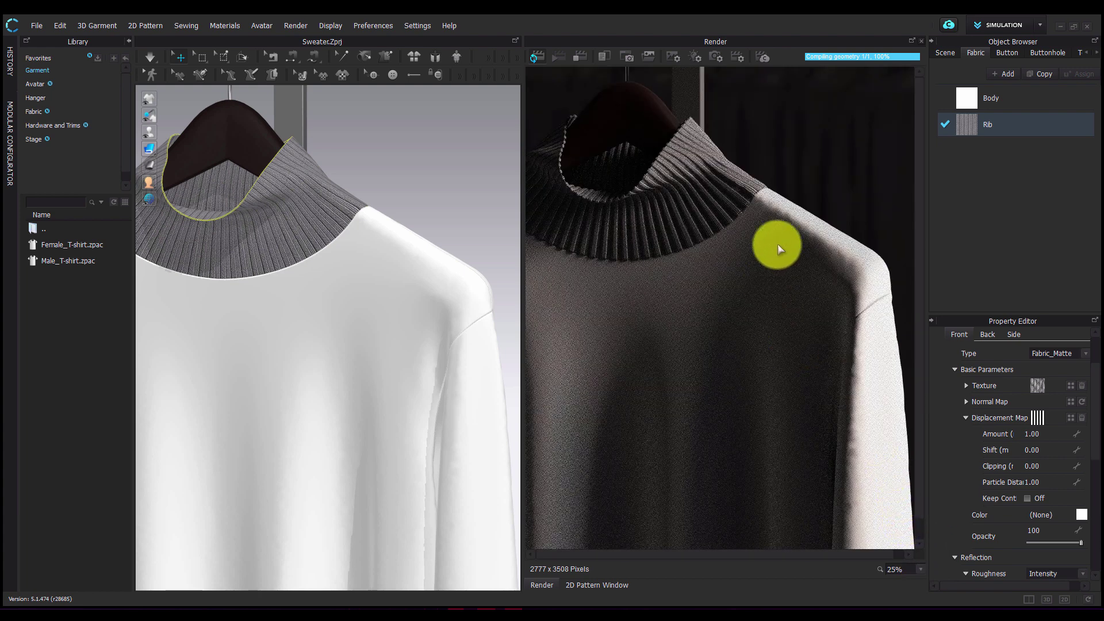
{"action": "left_click", "coordinate": [576, 60]}
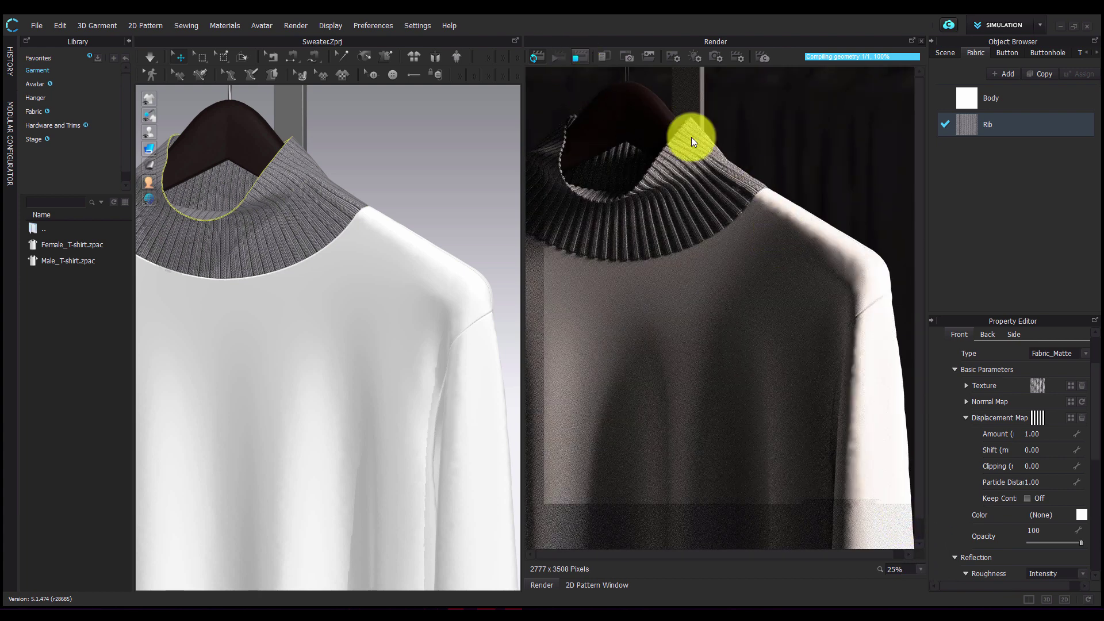
- Apply Sweater04 as the Body fabric's texture and Sweater04-DM as its displacement map
{"action": "left_click", "coordinate": [1003, 98]}
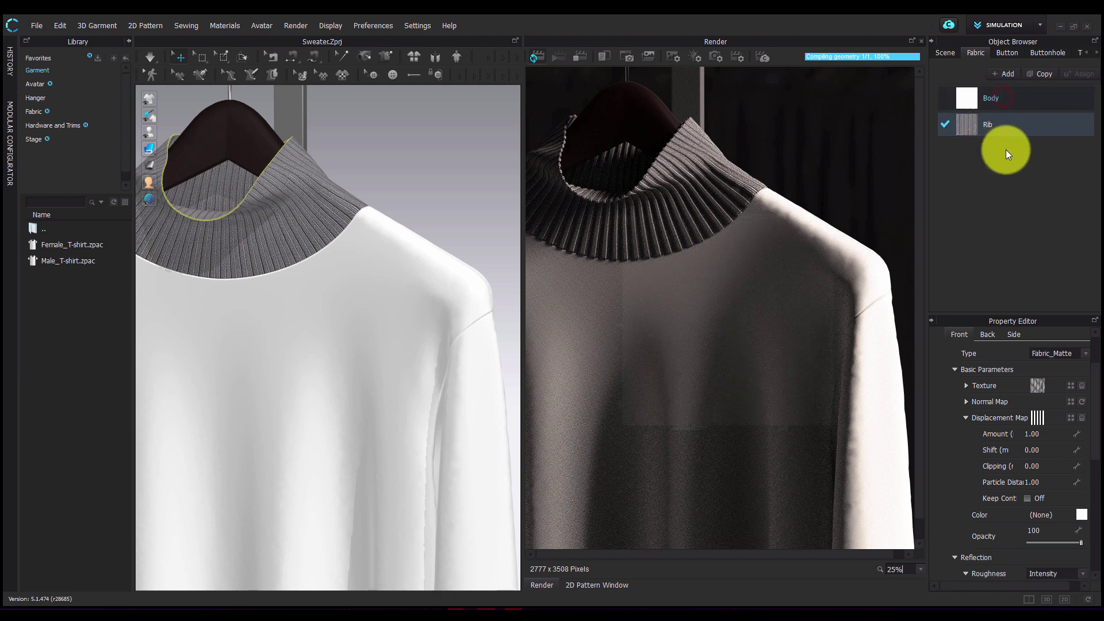
{"action": "left_click", "coordinate": [1071, 389]}
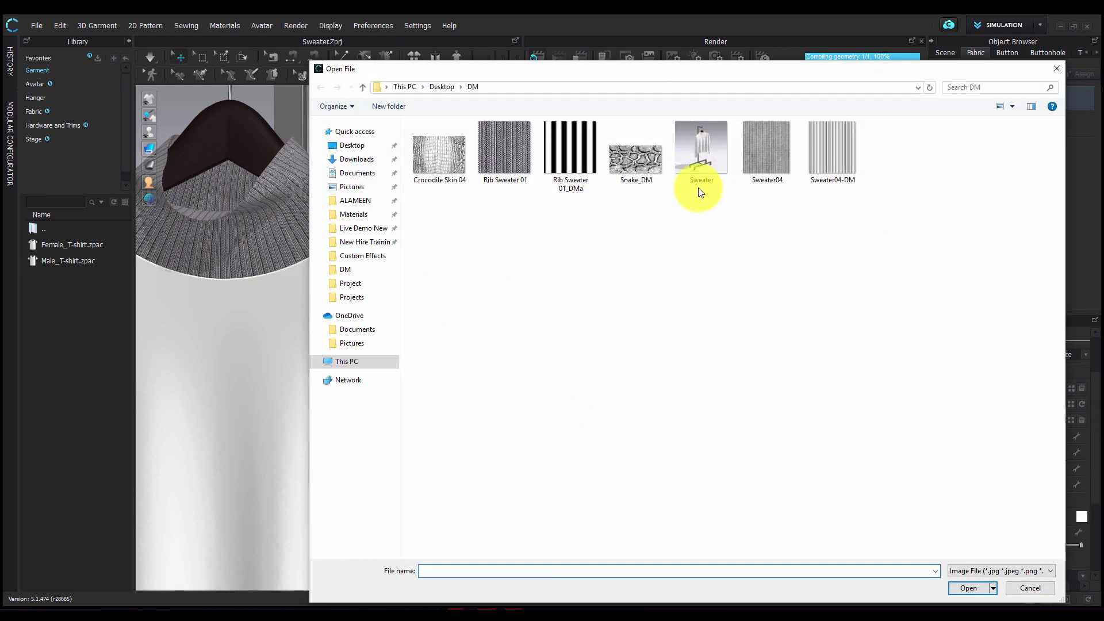
{"action": "left_click", "coordinate": [768, 150]}
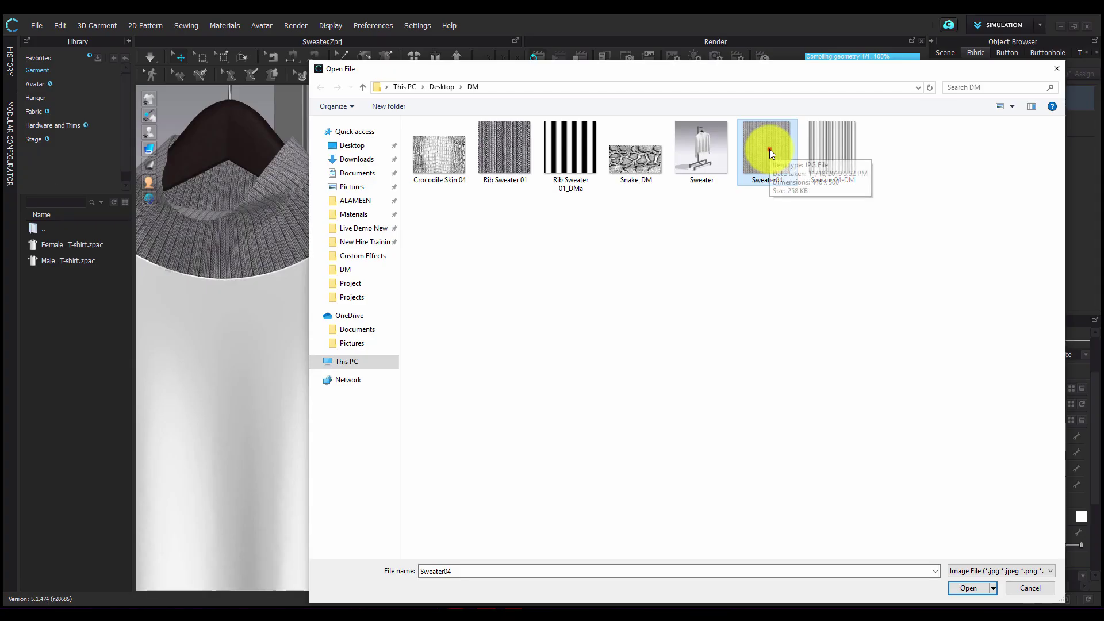
{"action": "double_click", "coordinate": [770, 149]}
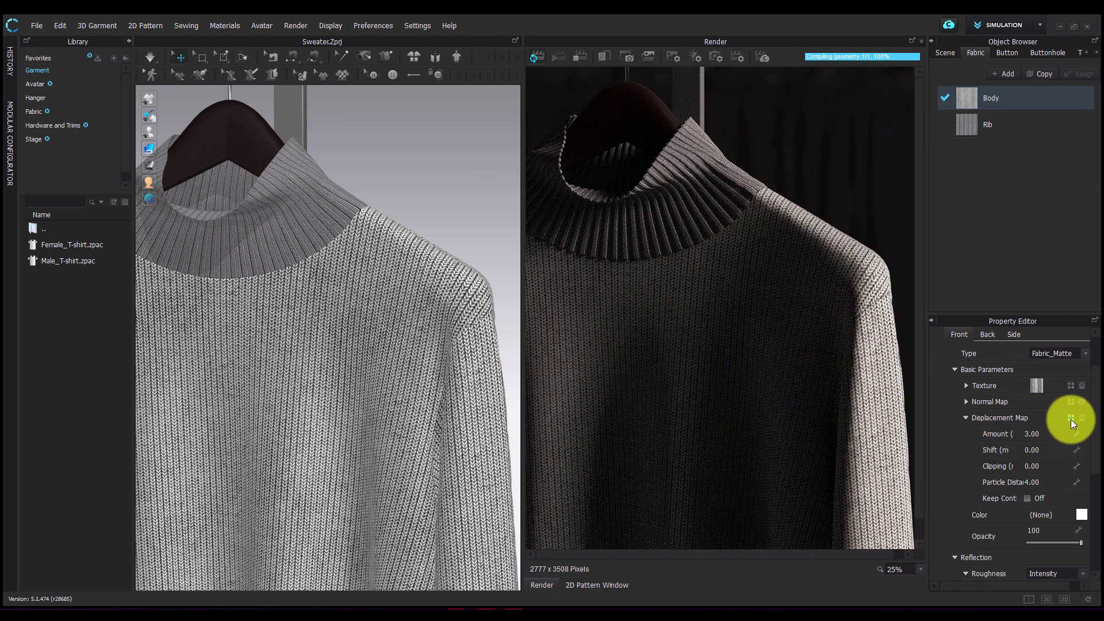
{"action": "left_click", "coordinate": [1071, 418]}
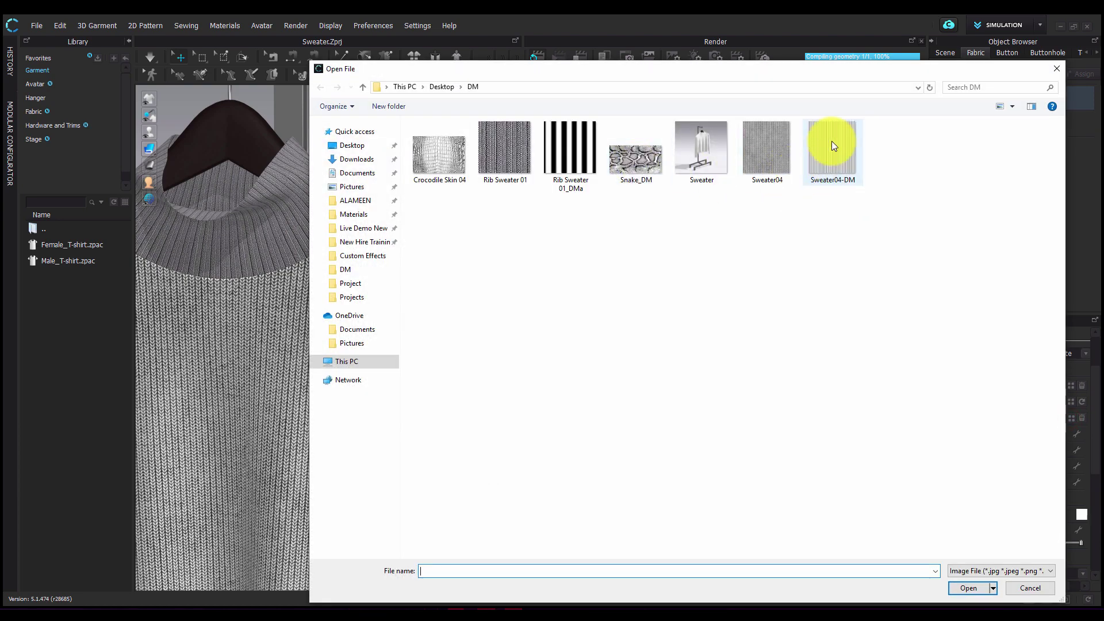
{"action": "double_click", "coordinate": [833, 140]}
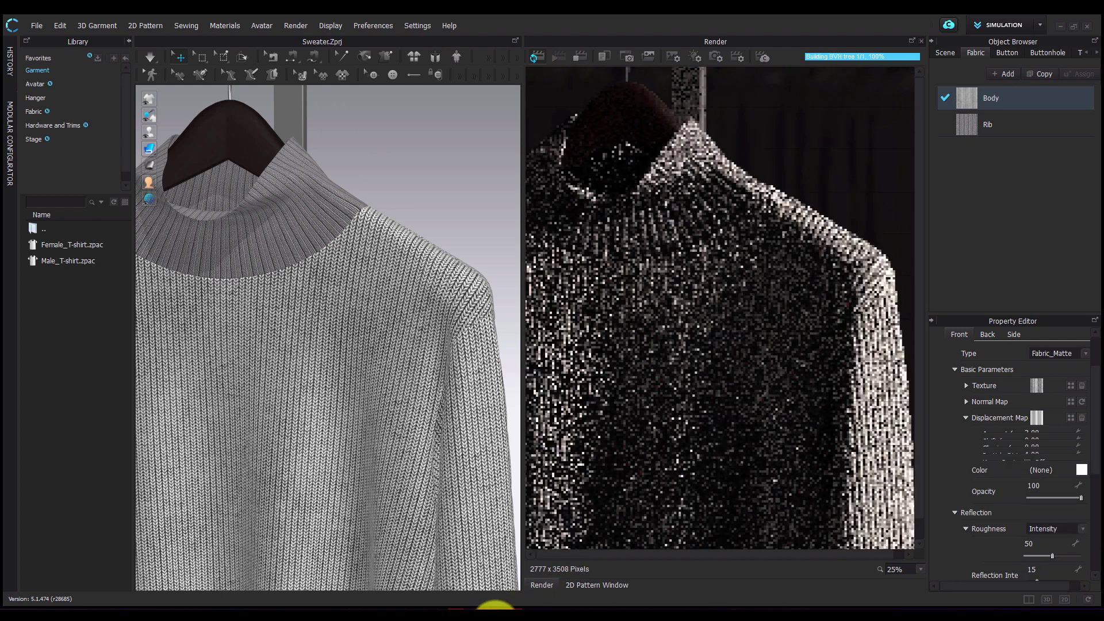
- Switch to Photoshop and hide the stripe layer, Layer 1, in Sweater04.jpg to examine the knit background
{"action": "left_click", "coordinate": [493, 601]}
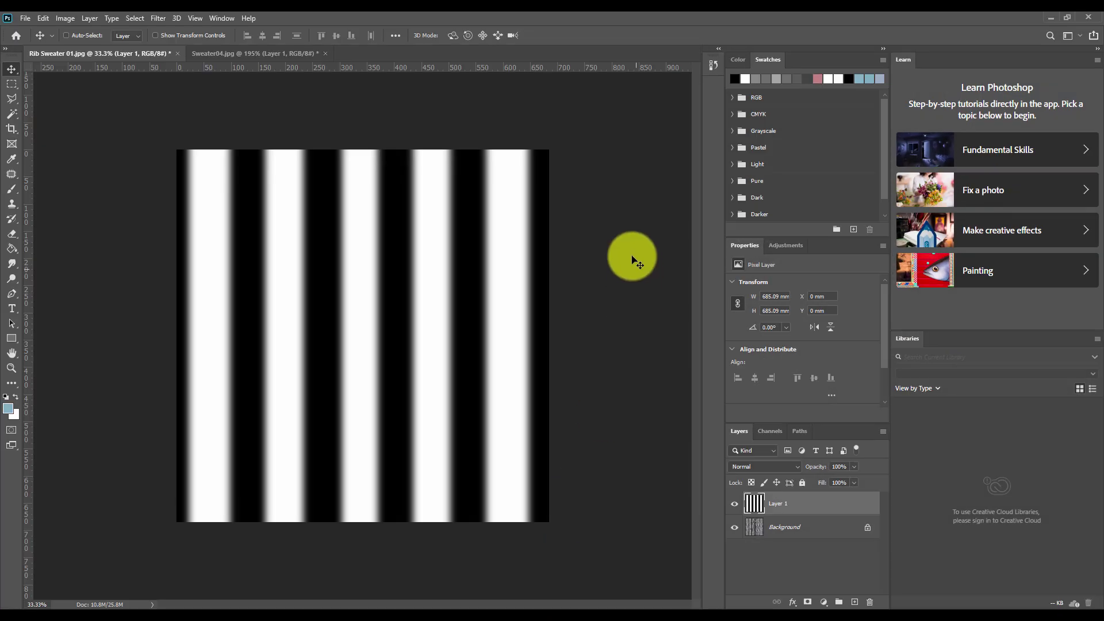
{"action": "left_click", "coordinate": [236, 54]}
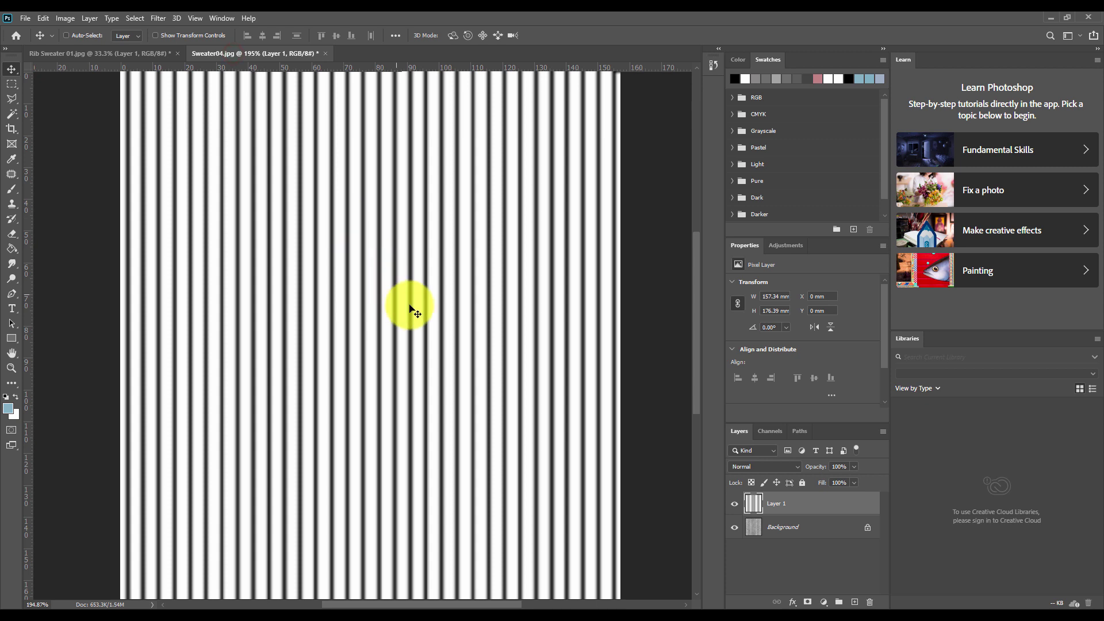
{"action": "left_click", "coordinate": [735, 504]}
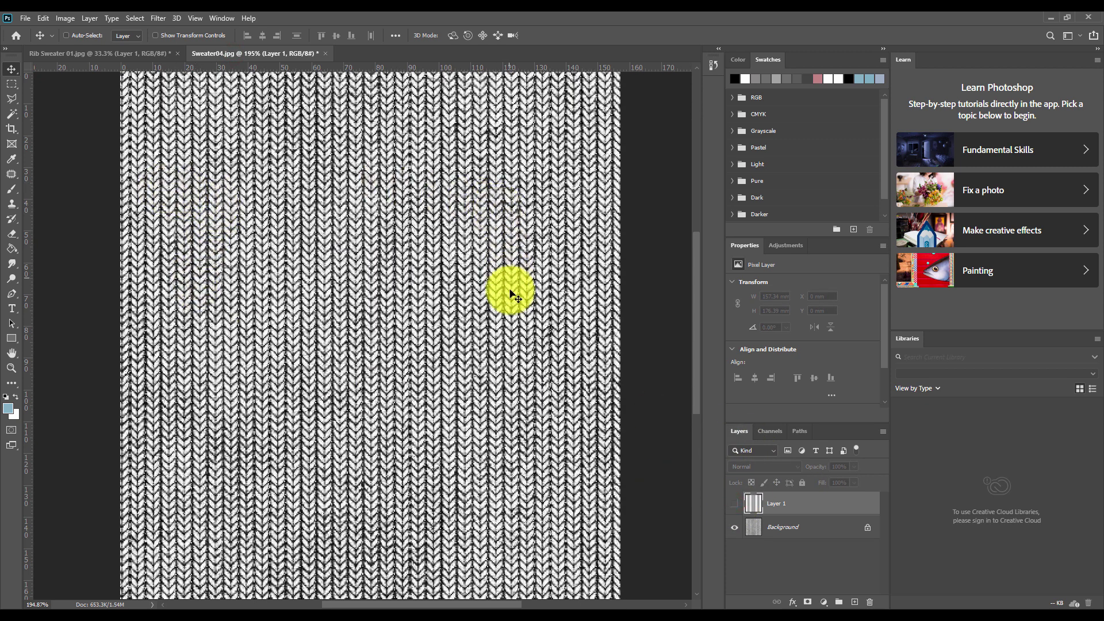
- Show Layer 1 again and temporarily offset the stripes and fade their opacity to compare them with the knit background
{"action": "left_click", "coordinate": [734, 504]}
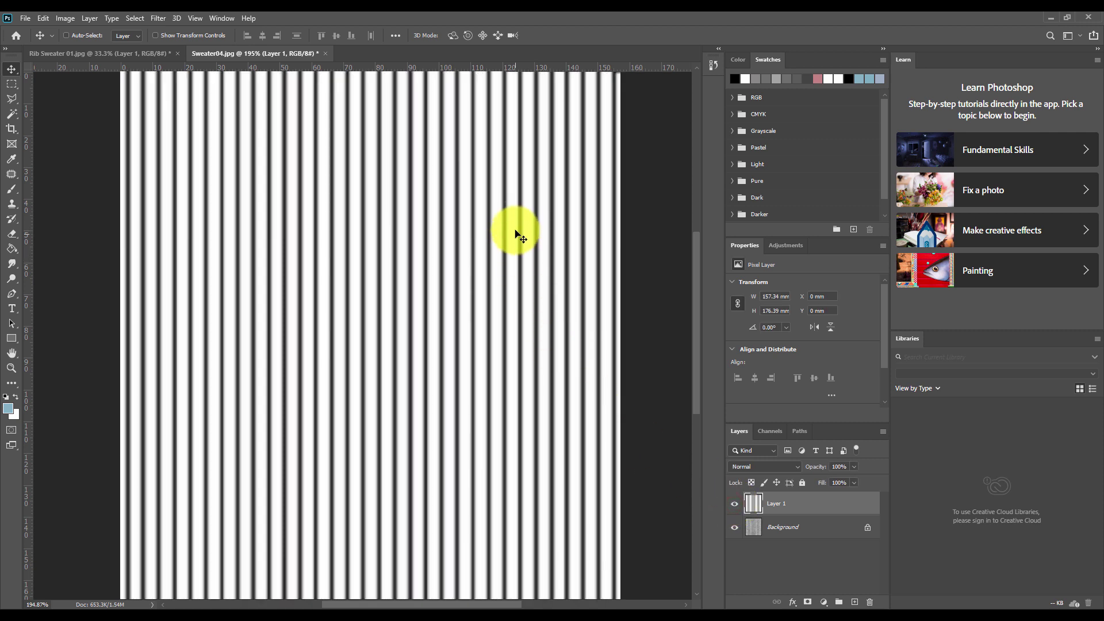
{"action": "left_click_drag", "start_coordinate": [446, 148], "coordinate": [447, 228]}
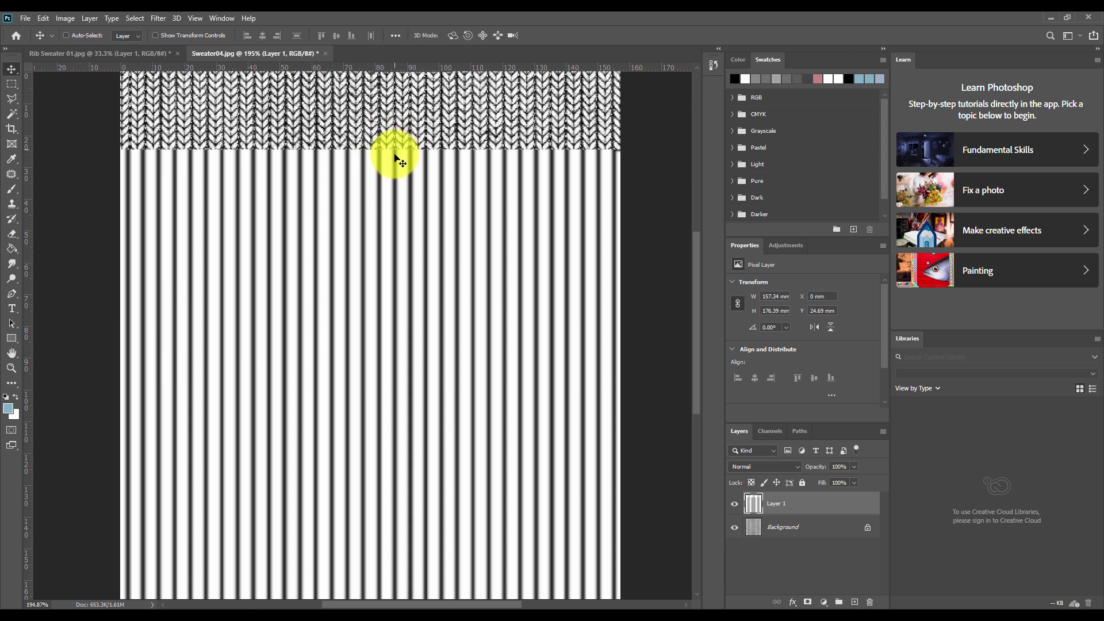
{"action": "left_click_drag", "start_coordinate": [490, 305], "coordinate": [485, 222]}
{"action": "left_click", "coordinate": [855, 467]}
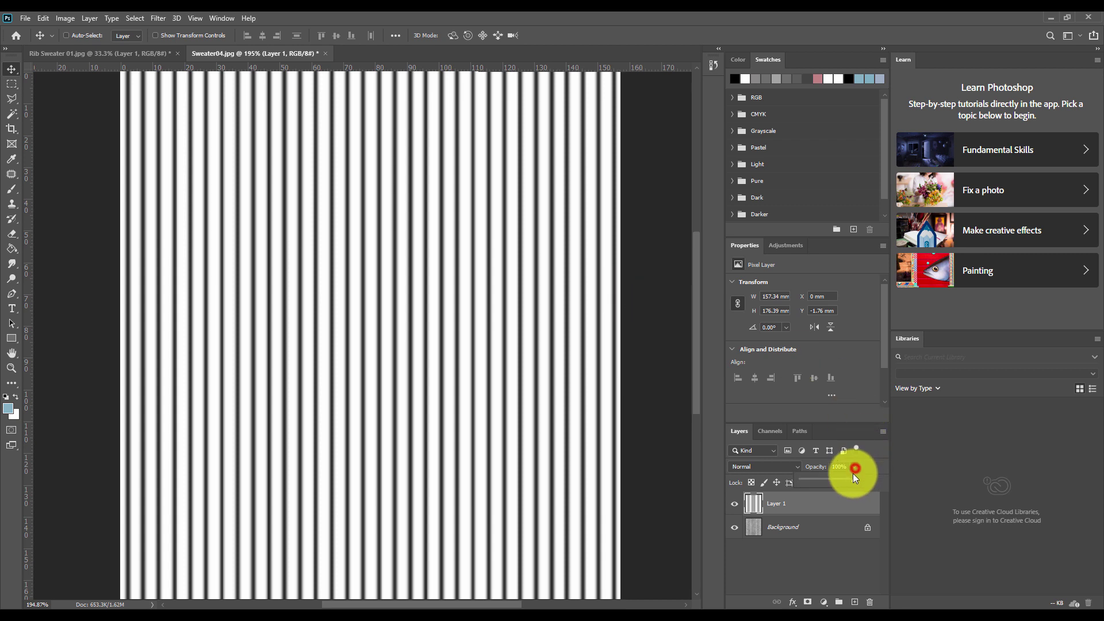
{"action": "left_click_drag", "start_coordinate": [849, 477], "coordinate": [899, 485]}
- Switch back to CLO and set the Body displacement map's amount to 1.5 and its particle distance to 1
{"action": "left_click", "coordinate": [1050, 18]}
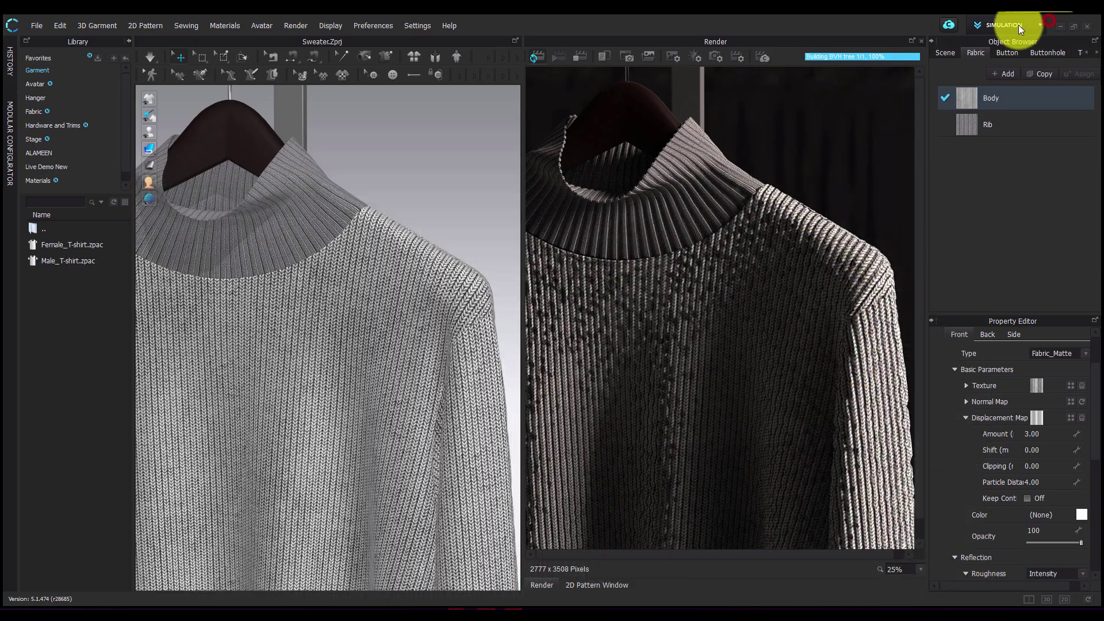
{"action": "left_click", "coordinate": [1046, 434]}
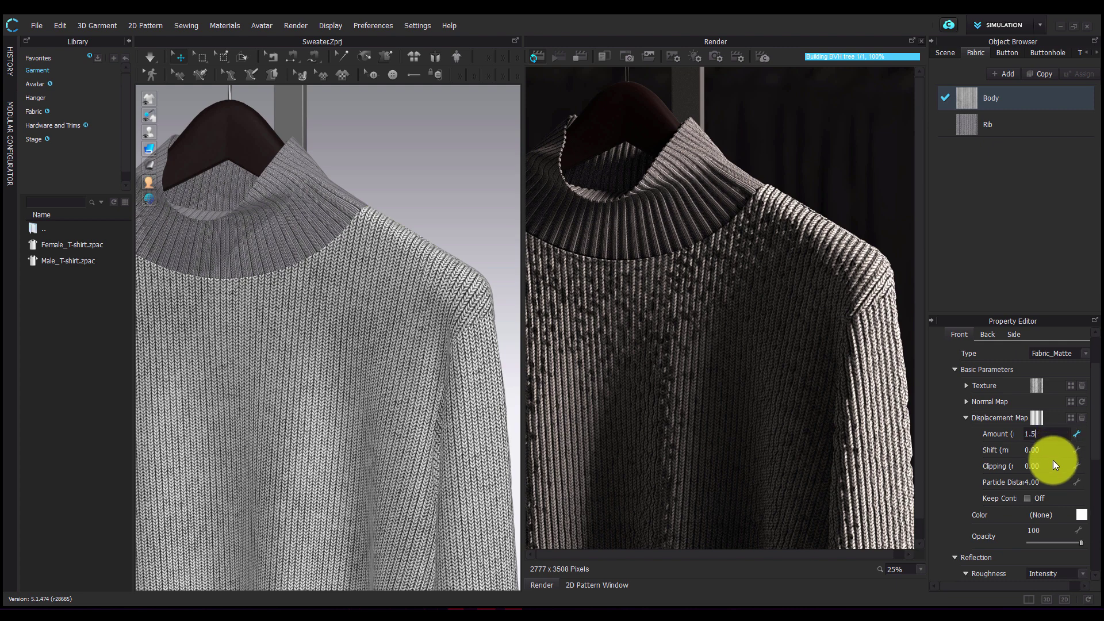
{"action": "key", "text": "Return"}
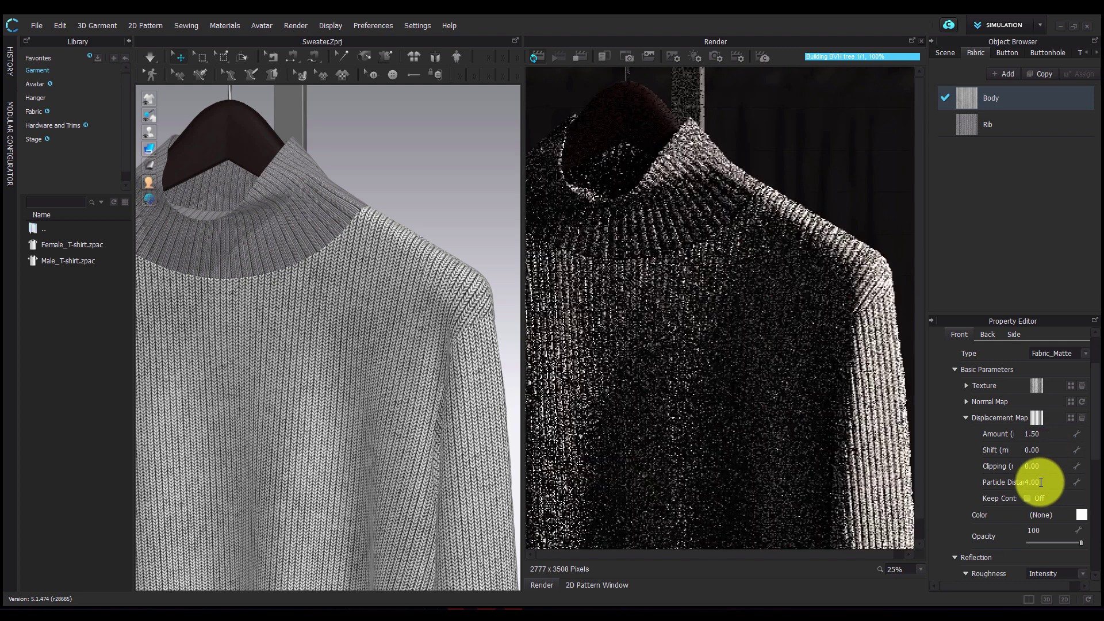
{"action": "left_click", "coordinate": [1041, 482]}
{"action": "type", "text": "1"}
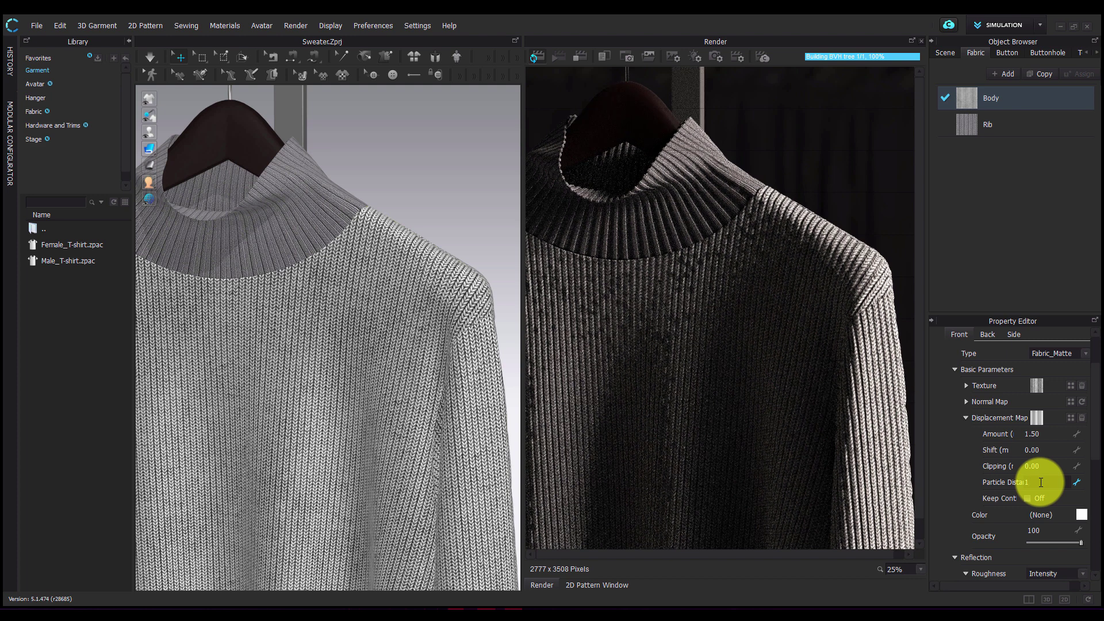
{"action": "key", "text": "Return"}
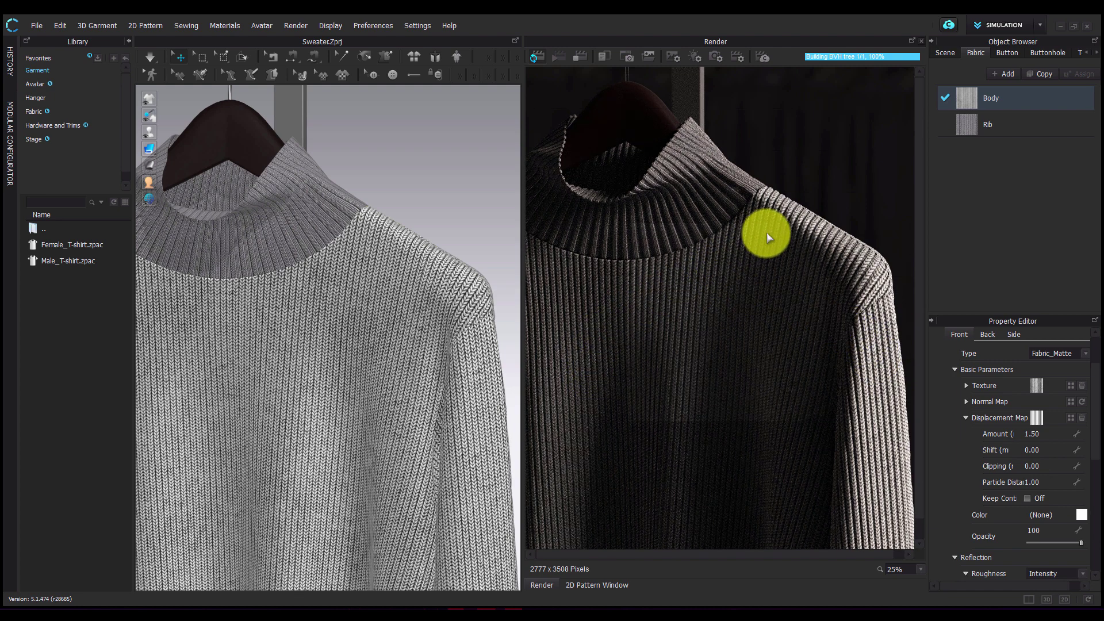
- Reframe the sweater on the collar and shoulder to examine the Body fabric's knit relief in the render
{"action": "scroll", "coordinate": [767, 232], "scroll_direction": "up", "scroll_amount": 3}
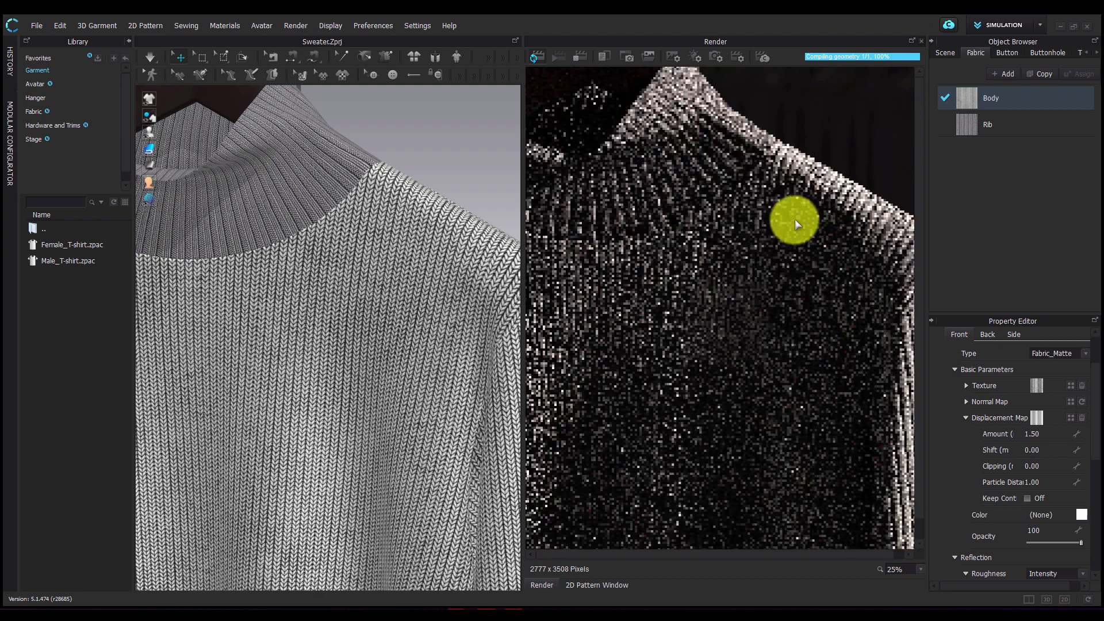
{"action": "scroll", "coordinate": [771, 253], "scroll_direction": "down", "scroll_amount": 3}
{"action": "right_click_drag", "start_coordinate": [740, 291], "coordinate": [710, 313]}
{"action": "scroll", "coordinate": [715, 298], "scroll_direction": "up", "scroll_amount": 4}
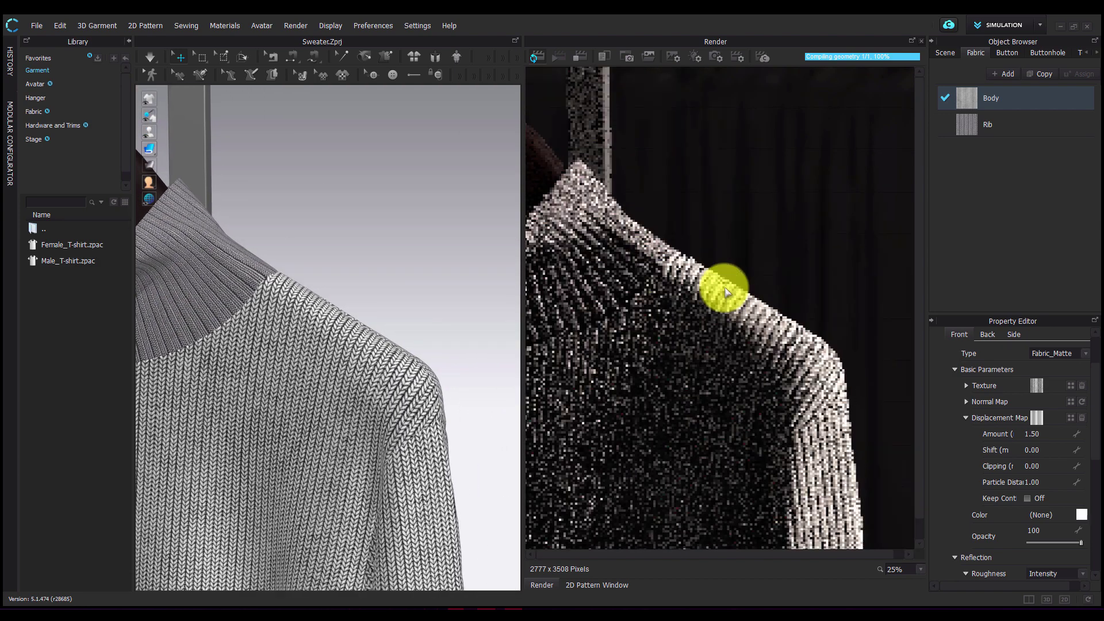
{"action": "scroll", "coordinate": [711, 300], "scroll_direction": "up", "scroll_amount": 1}
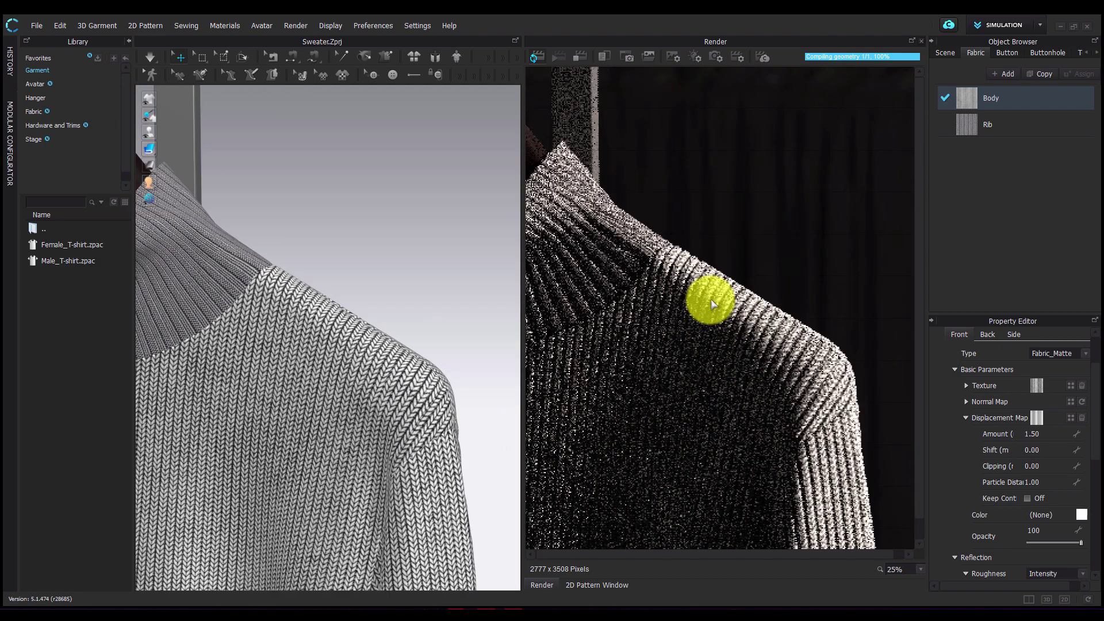
{"action": "mouse_move", "coordinate": [734, 288]}
{"action": "right_mouse_down"}
{"action": "mouse_move", "coordinate": [764, 264]}
{"action": "mouse_move", "coordinate": [728, 283]}
{"action": "right_mouse_up"}
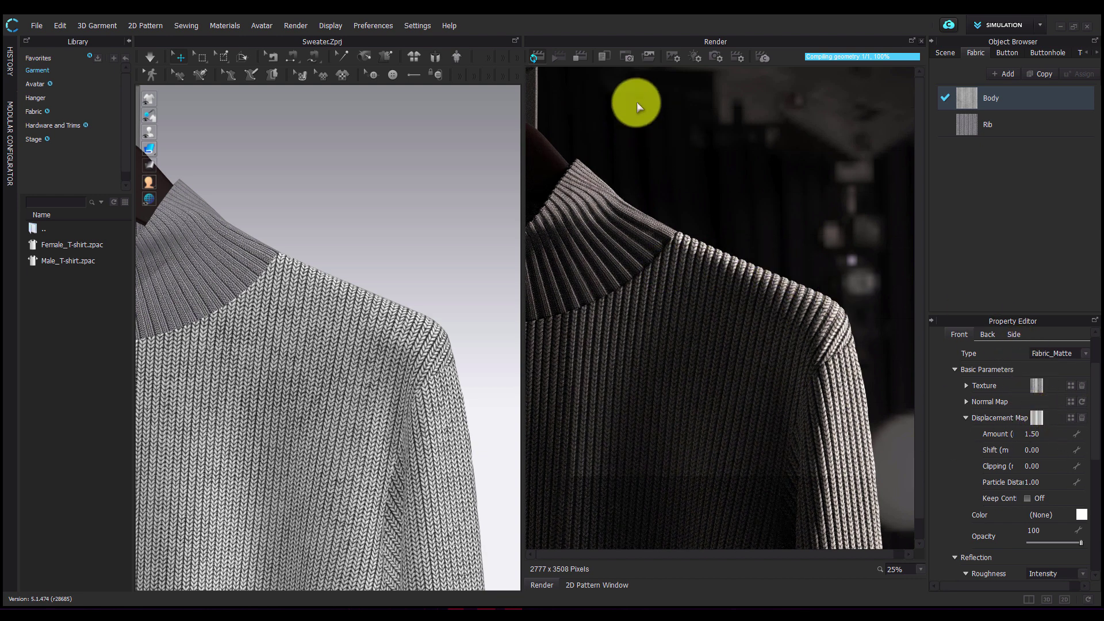
- Remove the Body fabric's displacement map and texture, and load Crocodile Skin 04 as its new displacement map
{"action": "left_click", "coordinate": [1082, 418]}
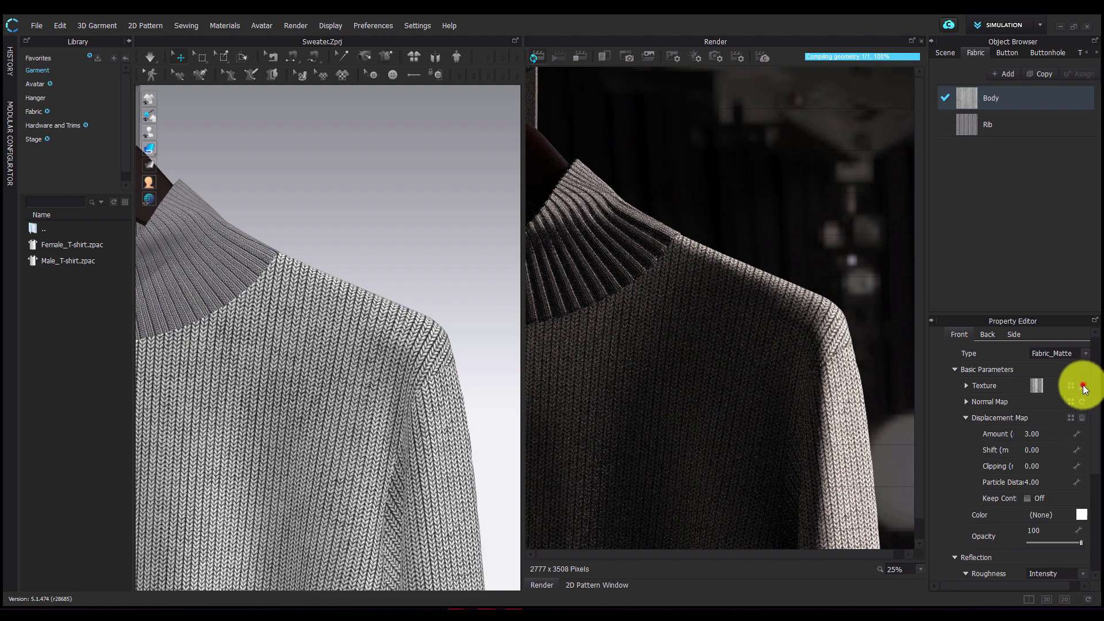
{"action": "left_click", "coordinate": [1082, 386]}
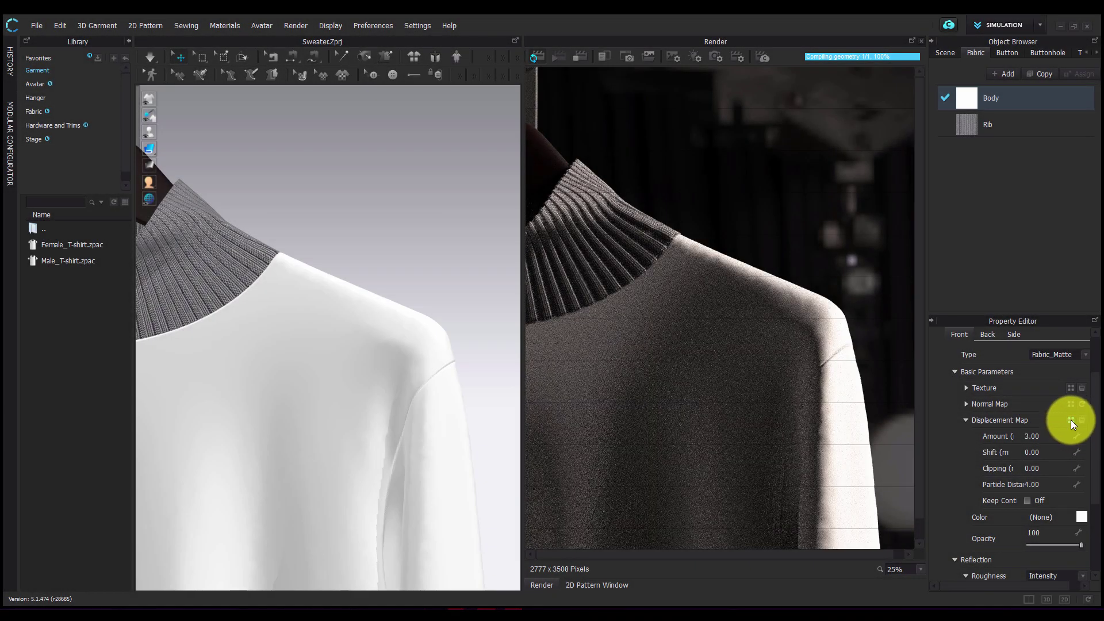
{"action": "left_click", "coordinate": [1070, 420]}
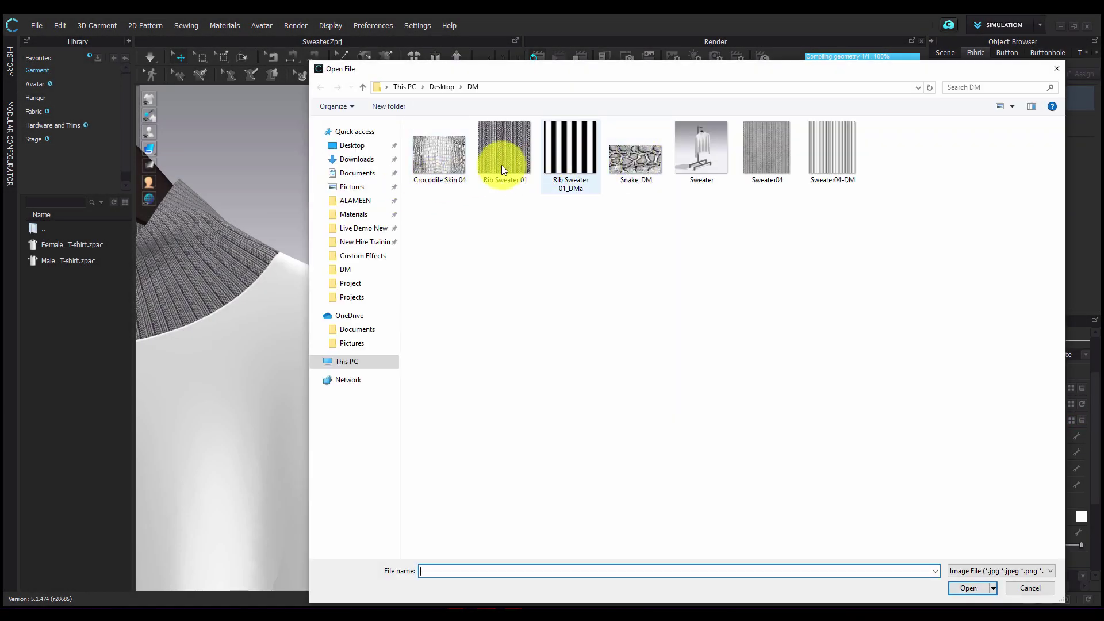
{"action": "left_click", "coordinate": [436, 157]}
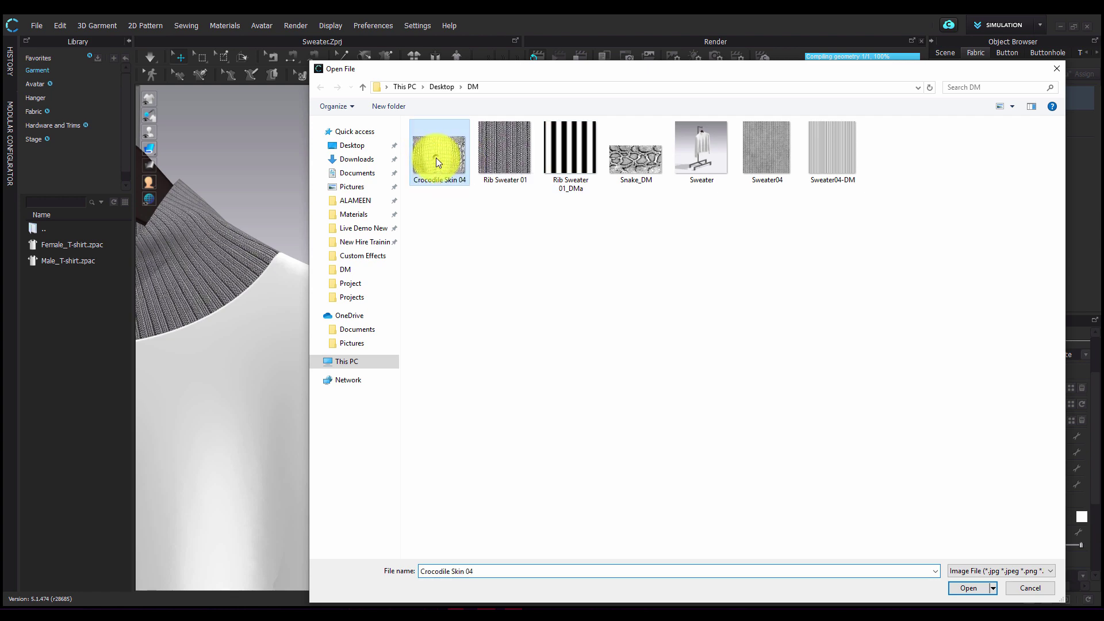
{"action": "double_click", "coordinate": [436, 158]}
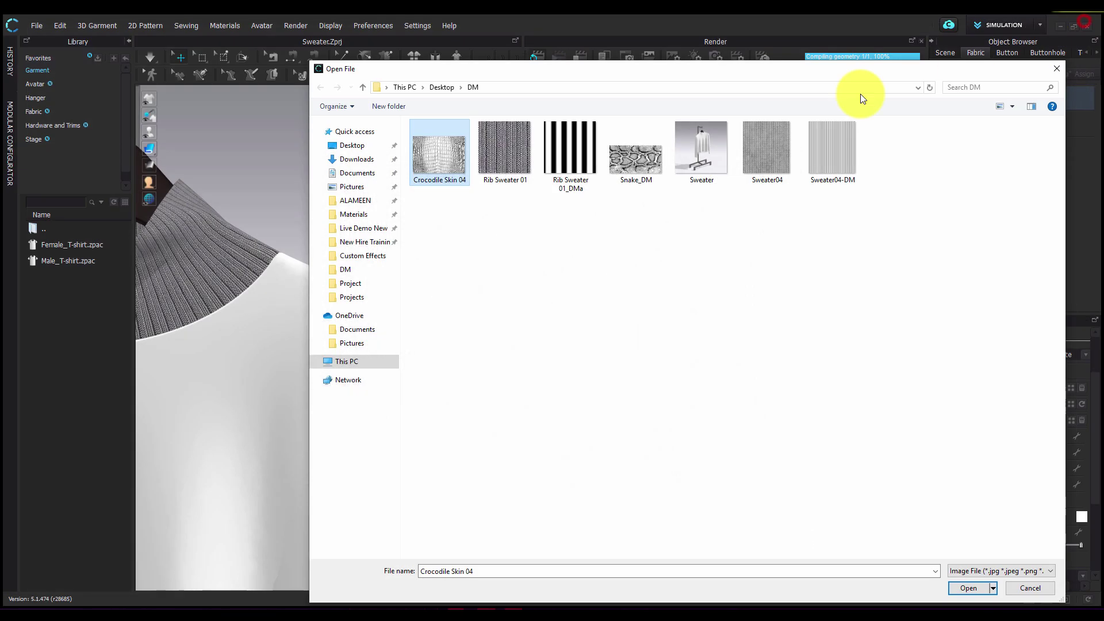
{"action": "double_click", "coordinate": [438, 160]}
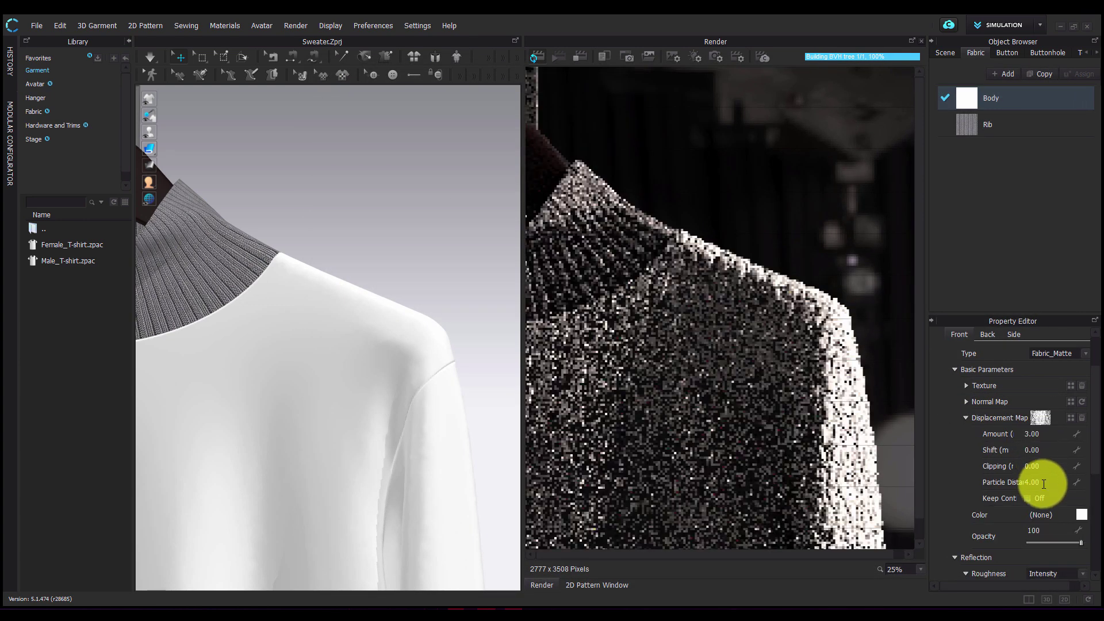
- Set the Body fabric's crocodile displacement map to particle distance 1 and amount 1
{"action": "left_click", "coordinate": [1043, 483]}
{"action": "type", "text": "1"}
{"action": "key", "text": "Return"}
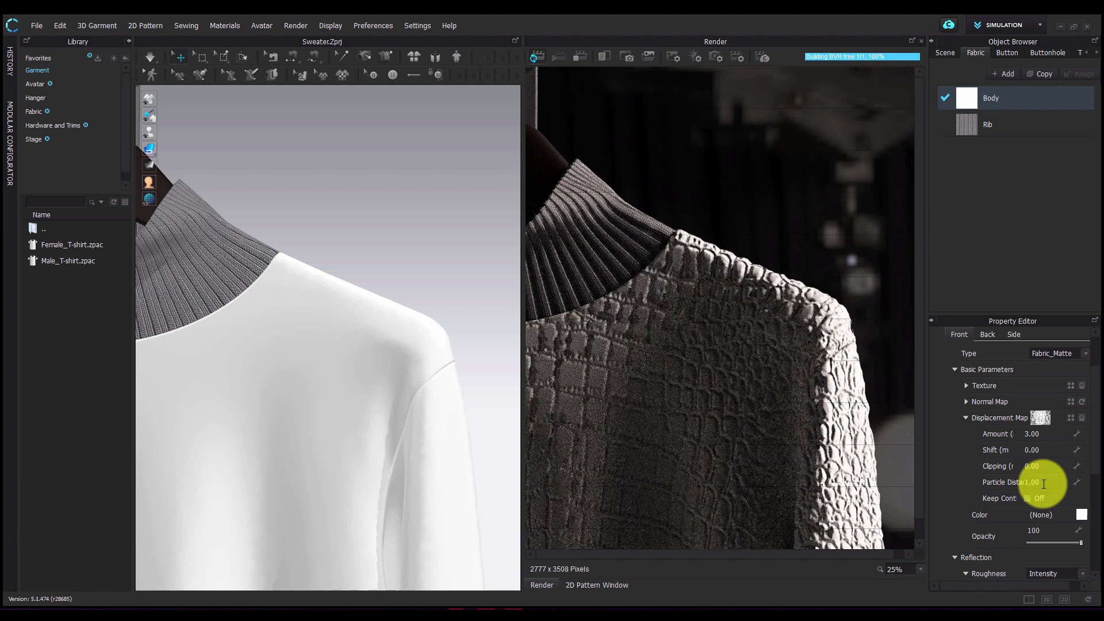
{"action": "left_click", "coordinate": [1042, 434]}
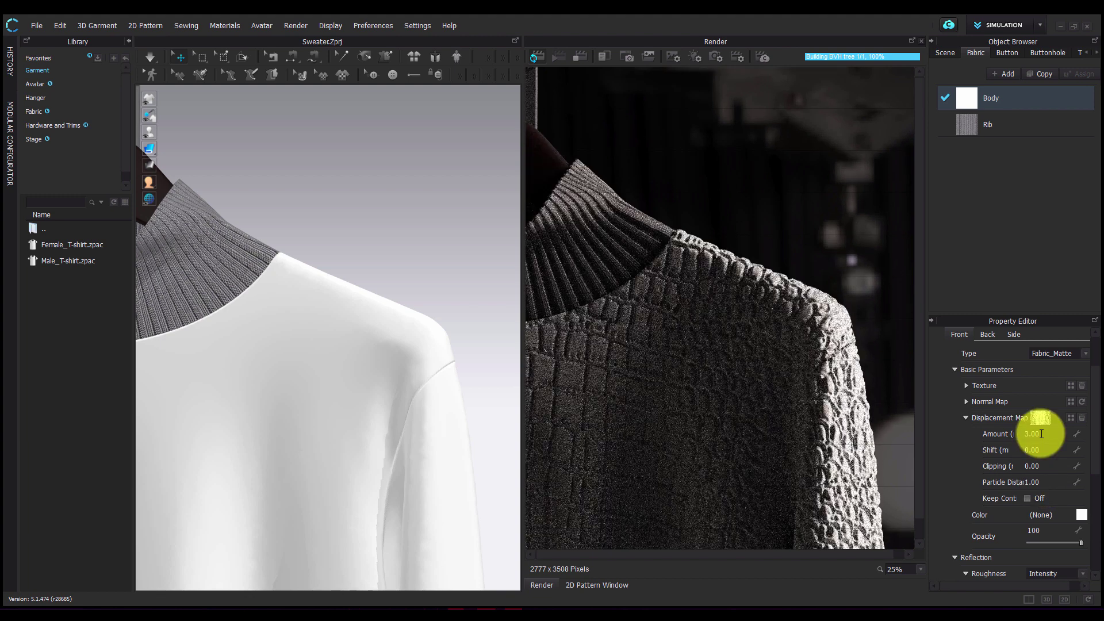
{"action": "type", "text": "1"}
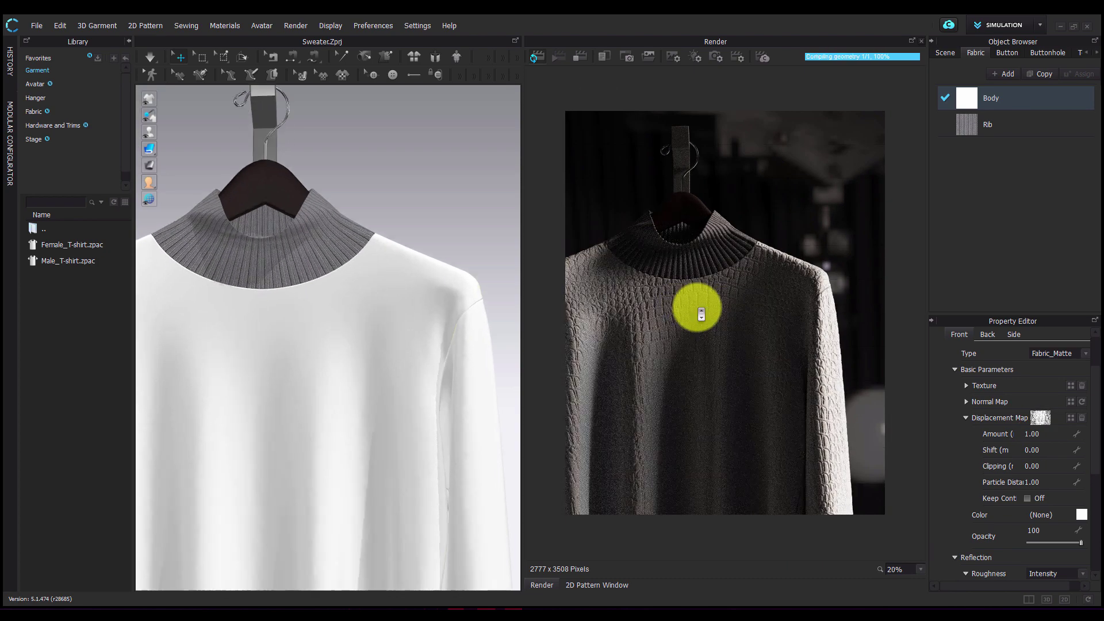
- Change the Body fabric's type to Leather and apply Leather_Lambskin_NRM as its normal map
{"action": "middle_click_drag", "start_coordinate": [701, 313], "coordinate": [762, 277]}
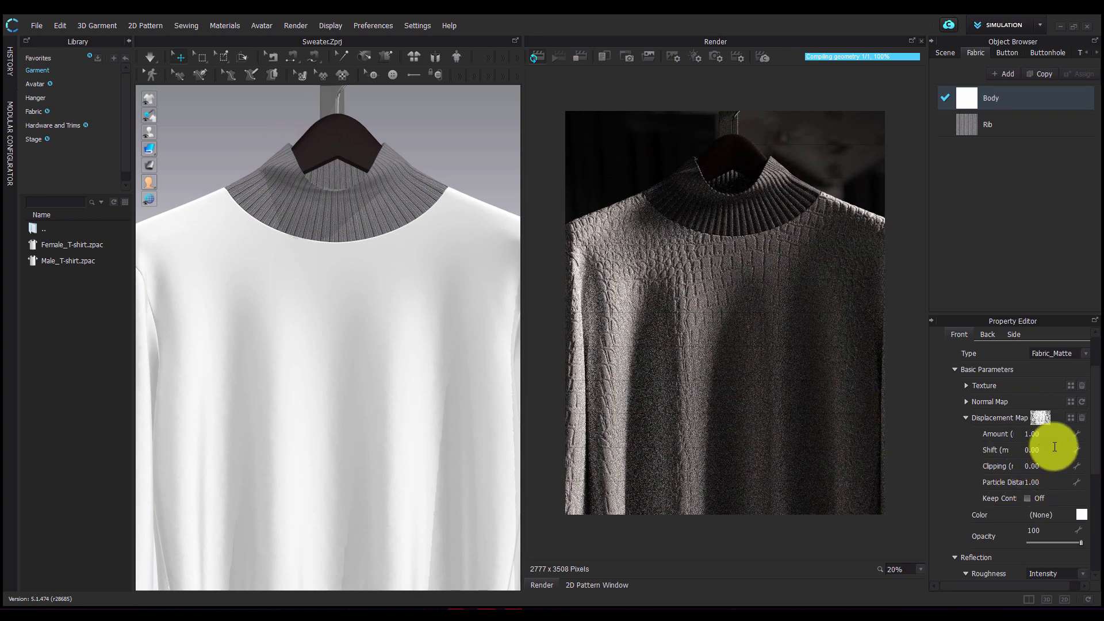
{"action": "left_click", "coordinate": [1087, 355]}
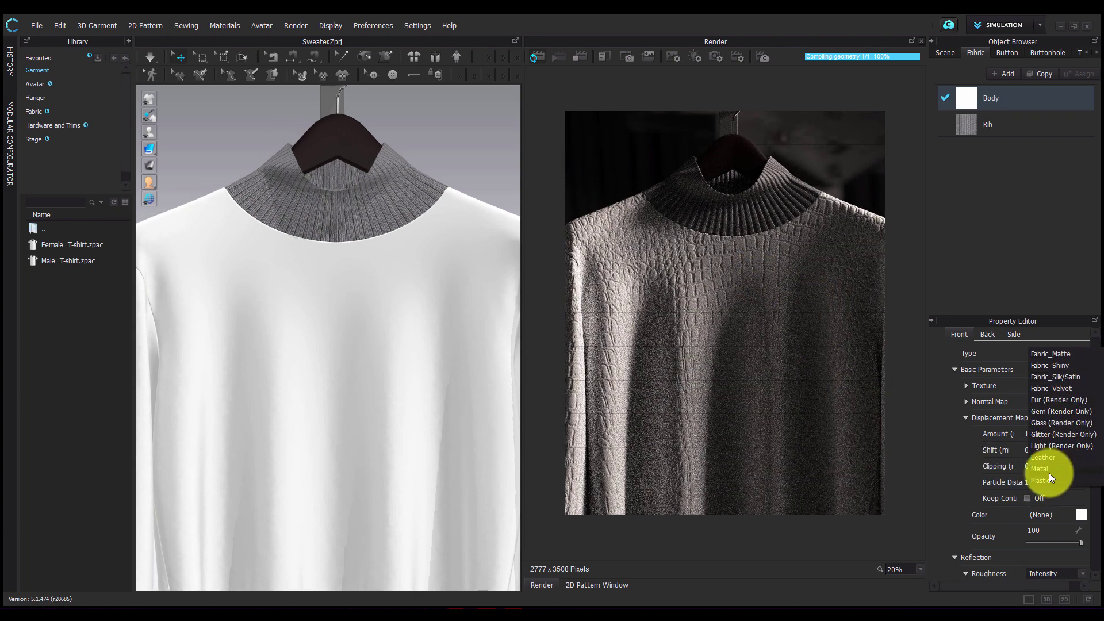
{"action": "left_click", "coordinate": [1048, 457]}
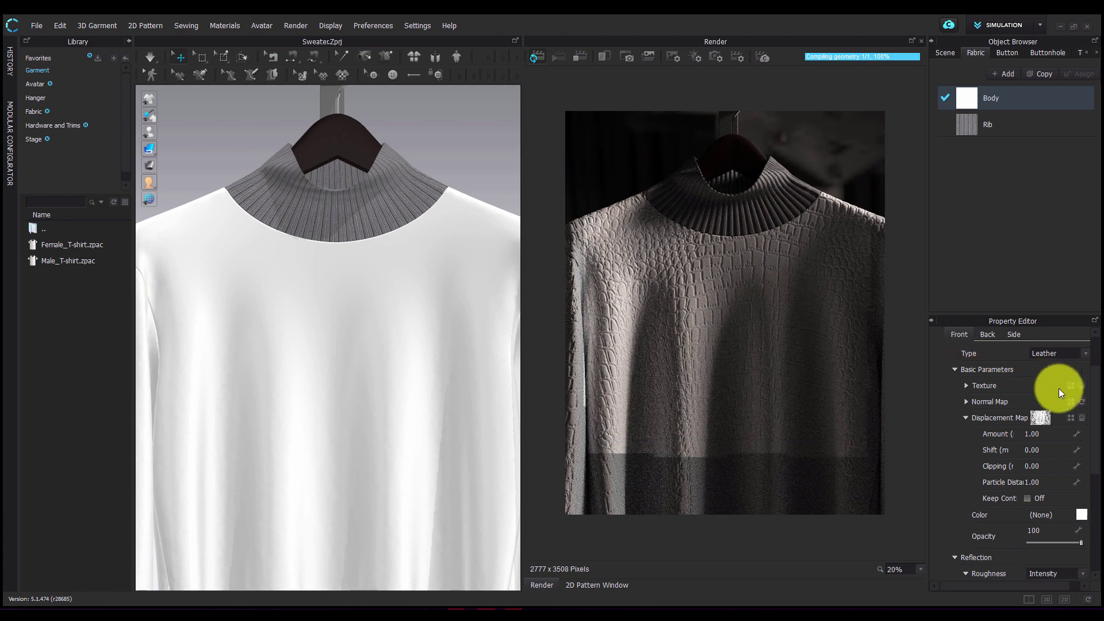
{"action": "right_click_drag", "start_coordinate": [727, 322], "coordinate": [753, 270]}
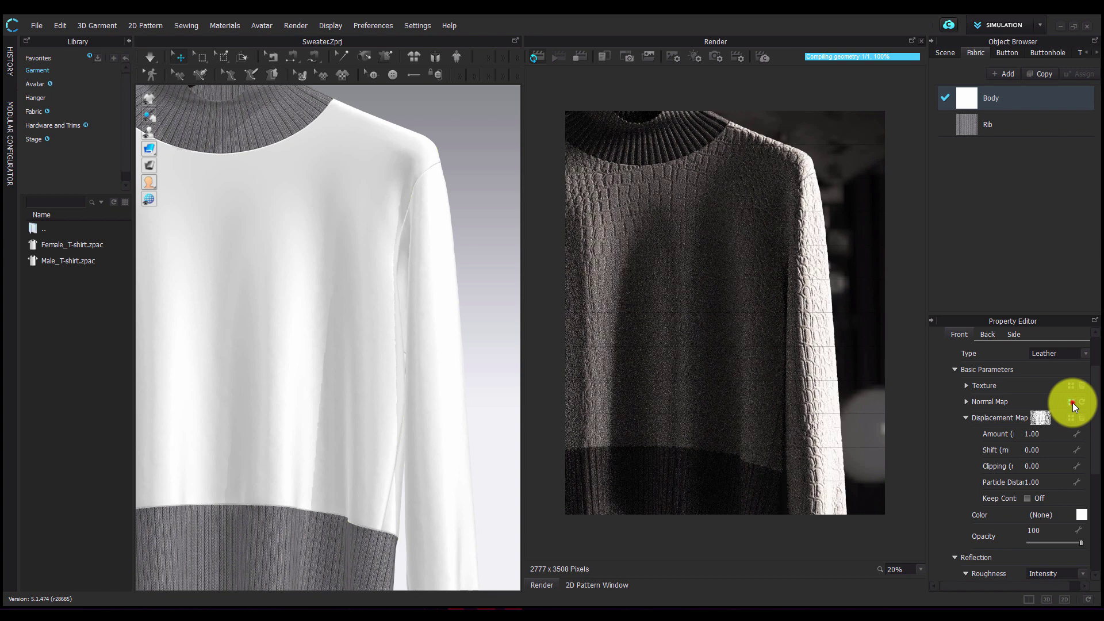
{"action": "left_click", "coordinate": [1072, 403]}
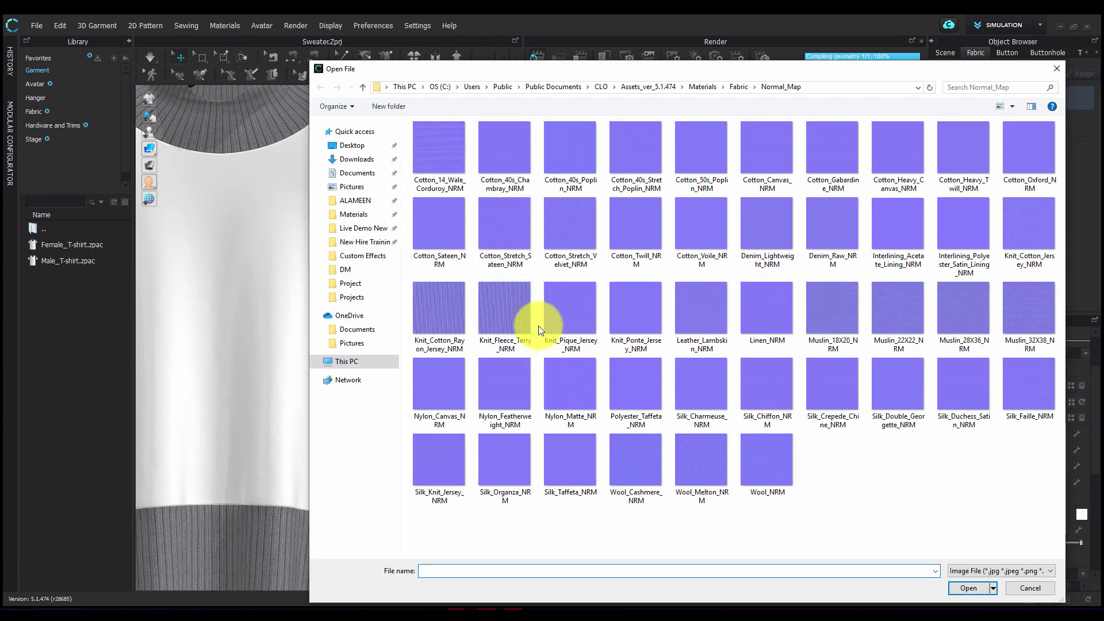
{"action": "double_click", "coordinate": [709, 309]}
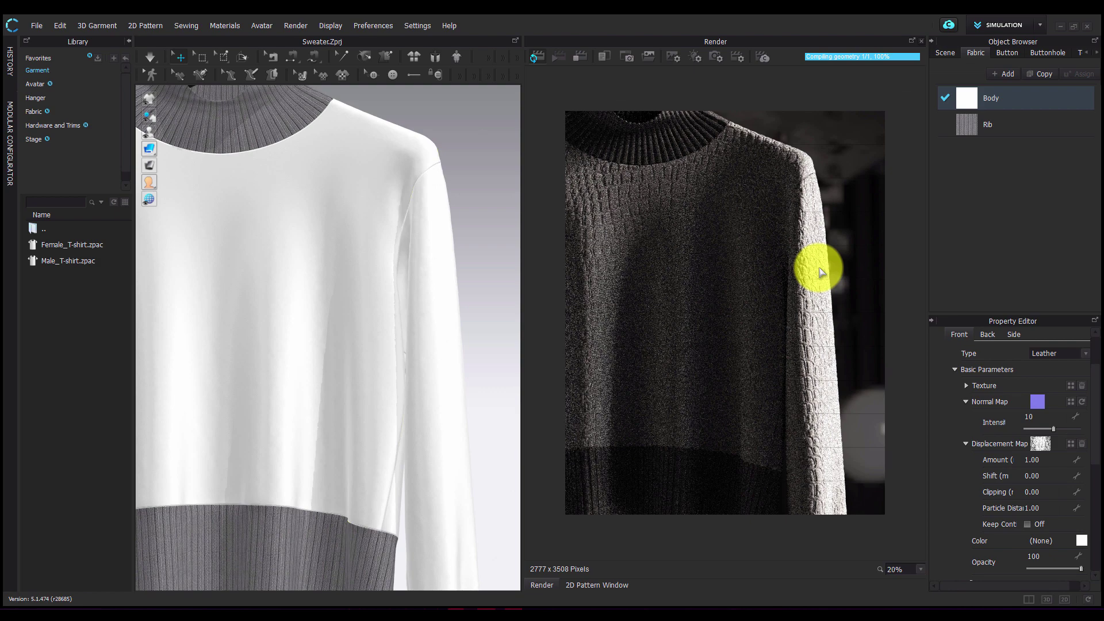
- Set the Body fabric's color to a muted grey-brown, hex 747064
{"action": "scroll", "coordinate": [821, 272], "scroll_direction": "up", "scroll_amount": 5}
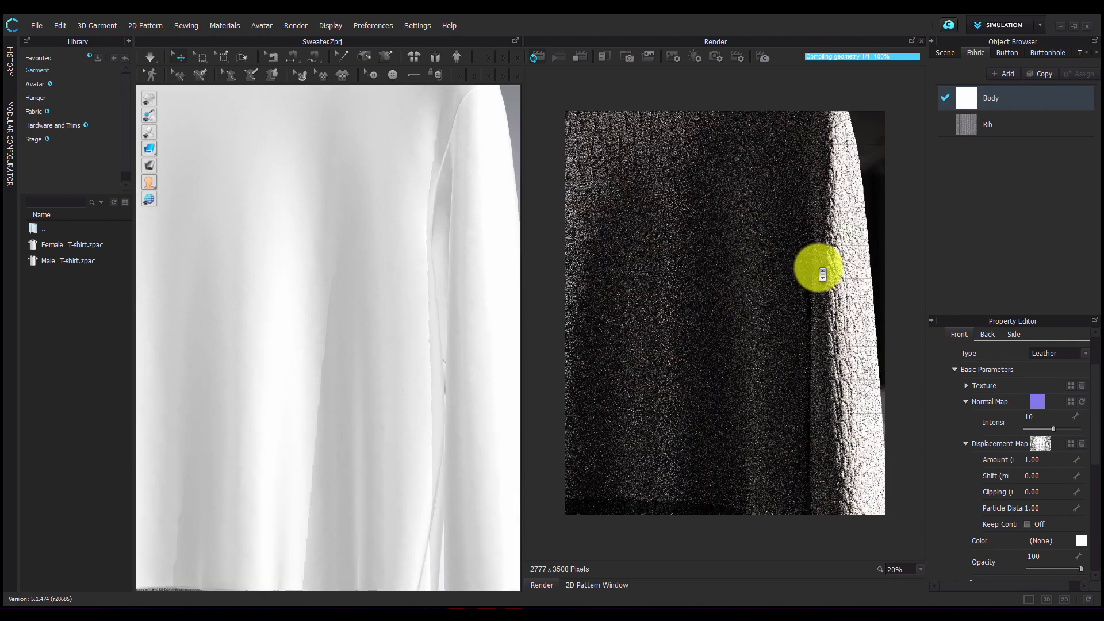
{"action": "middle_click_drag", "start_coordinate": [826, 202], "coordinate": [817, 336]}
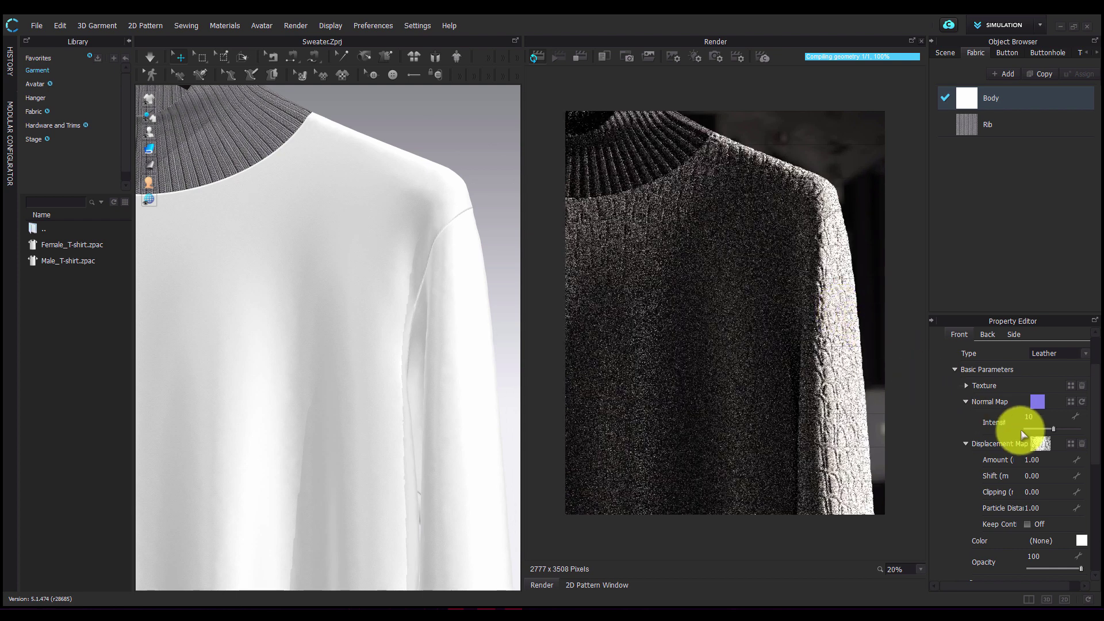
{"action": "left_click", "coordinate": [1082, 541]}
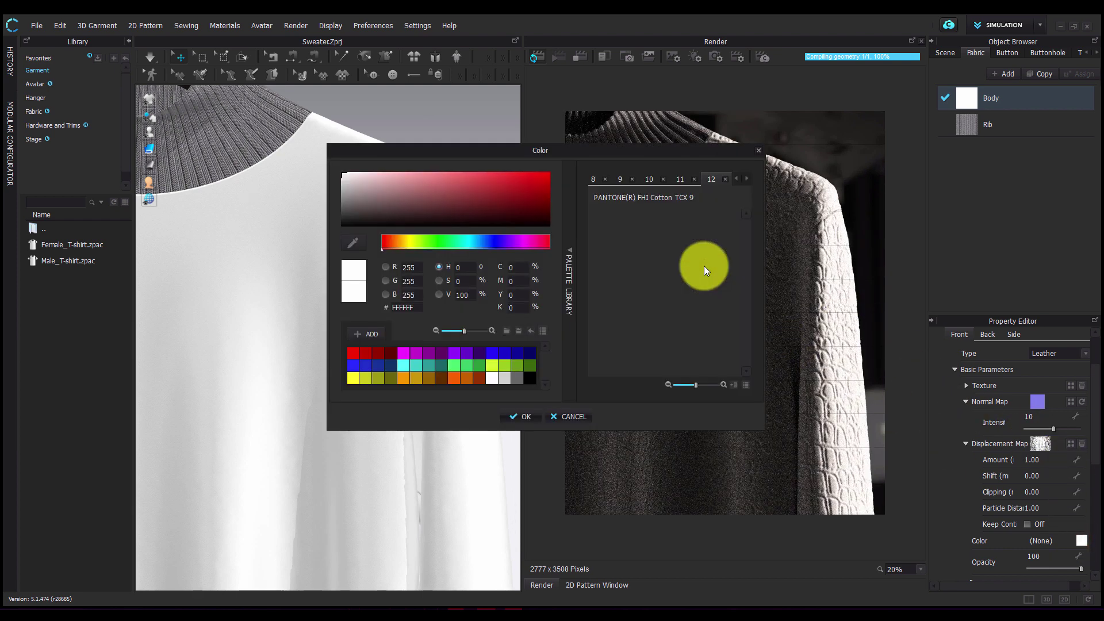
{"action": "left_click", "coordinate": [411, 377]}
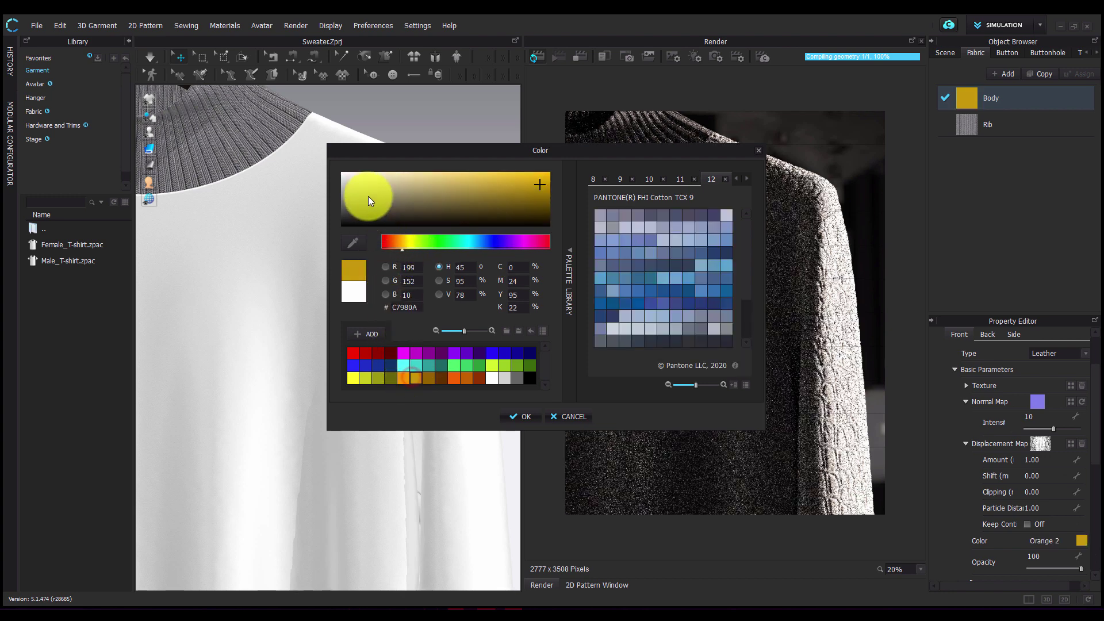
{"action": "left_click", "coordinate": [371, 203]}
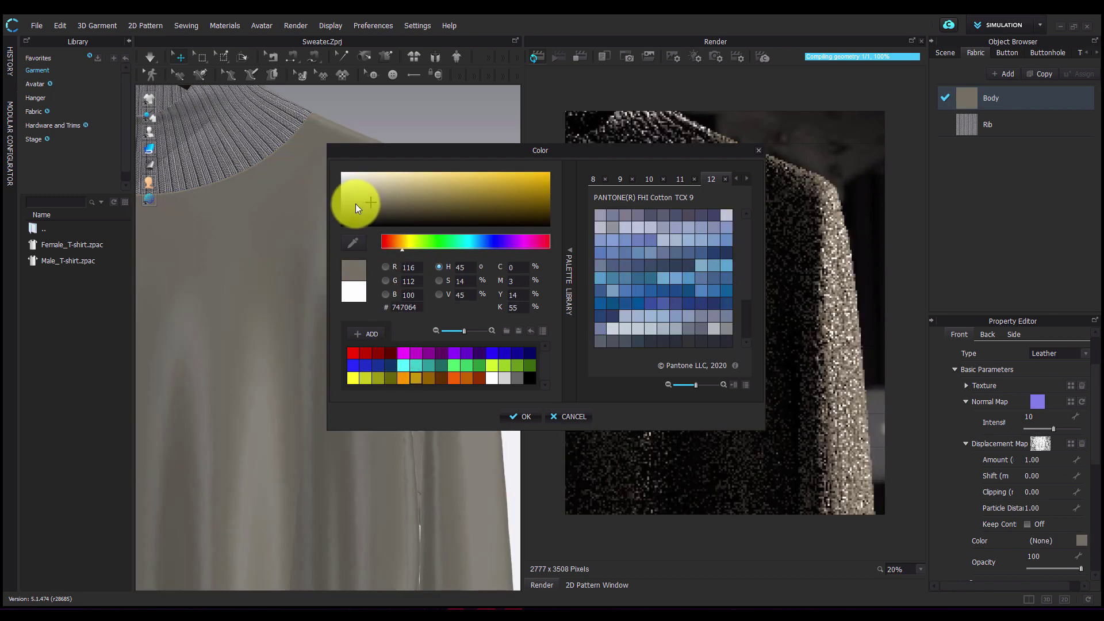
{"action": "left_click", "coordinate": [524, 415]}
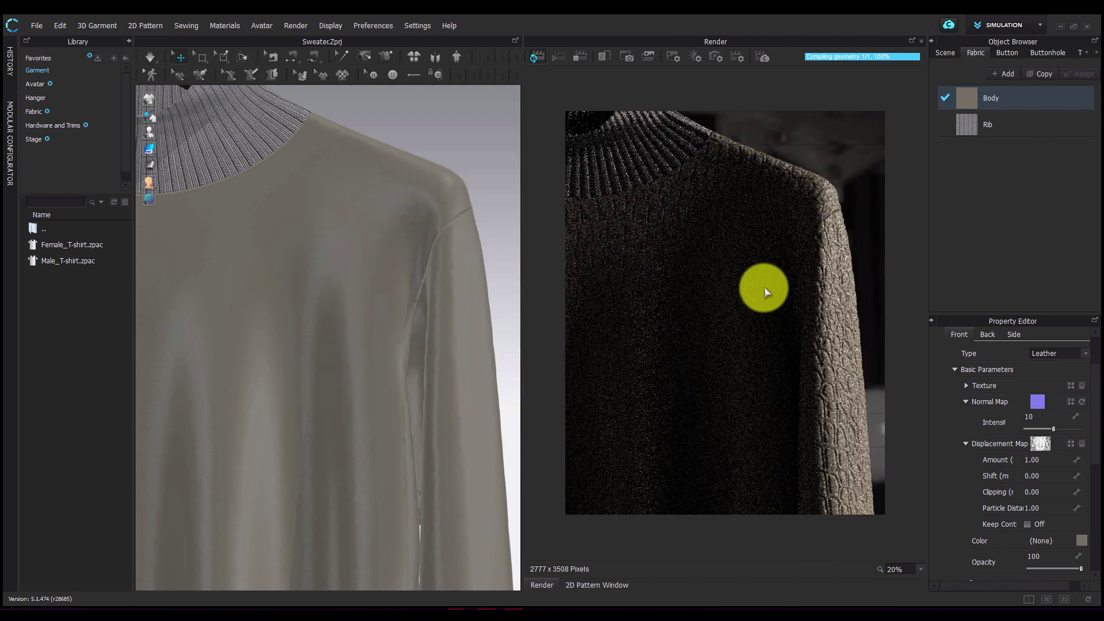
- Frame the whole sweater and remove the crocodile displacement map from the Body fabric
{"action": "scroll", "coordinate": [764, 287], "scroll_direction": "down", "scroll_amount": 3}
{"action": "middle_click_drag", "start_coordinate": [720, 296], "coordinate": [770, 236]}
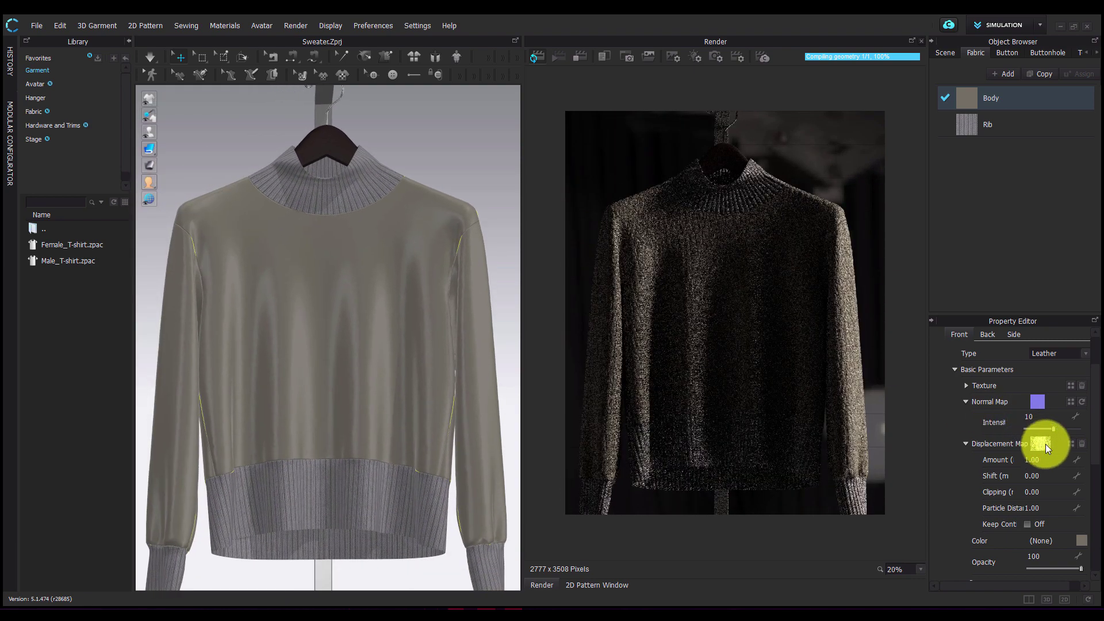
{"action": "left_click", "coordinate": [1081, 444]}
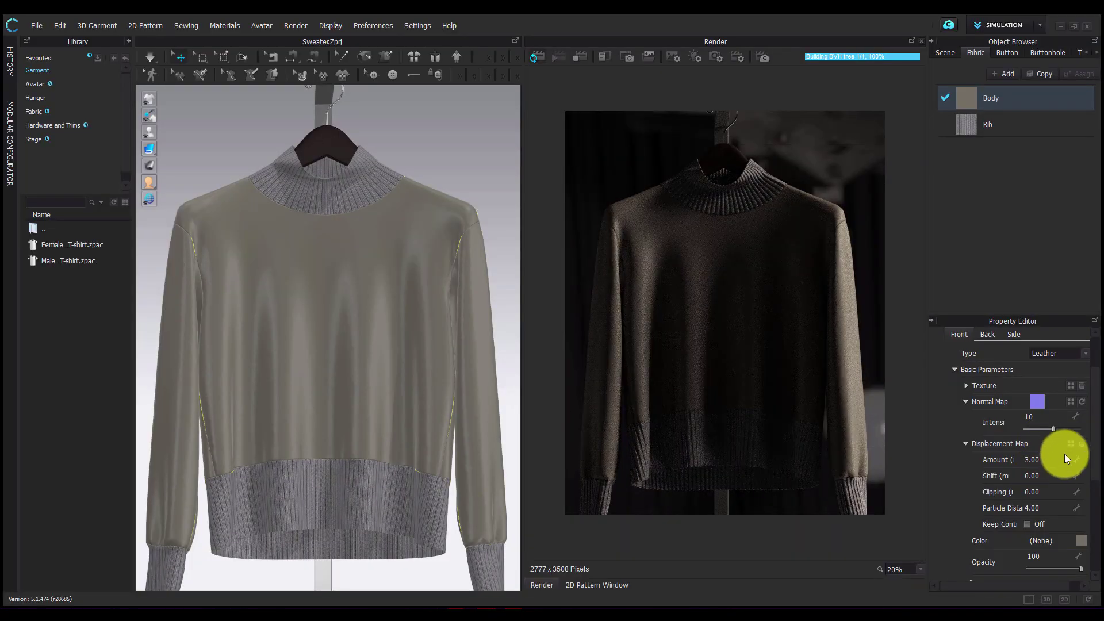
- Apply Snake_DM as the Body fabric's displacement map and stop the interactive render once the relief has been previewed
{"action": "left_click", "coordinate": [1071, 443]}
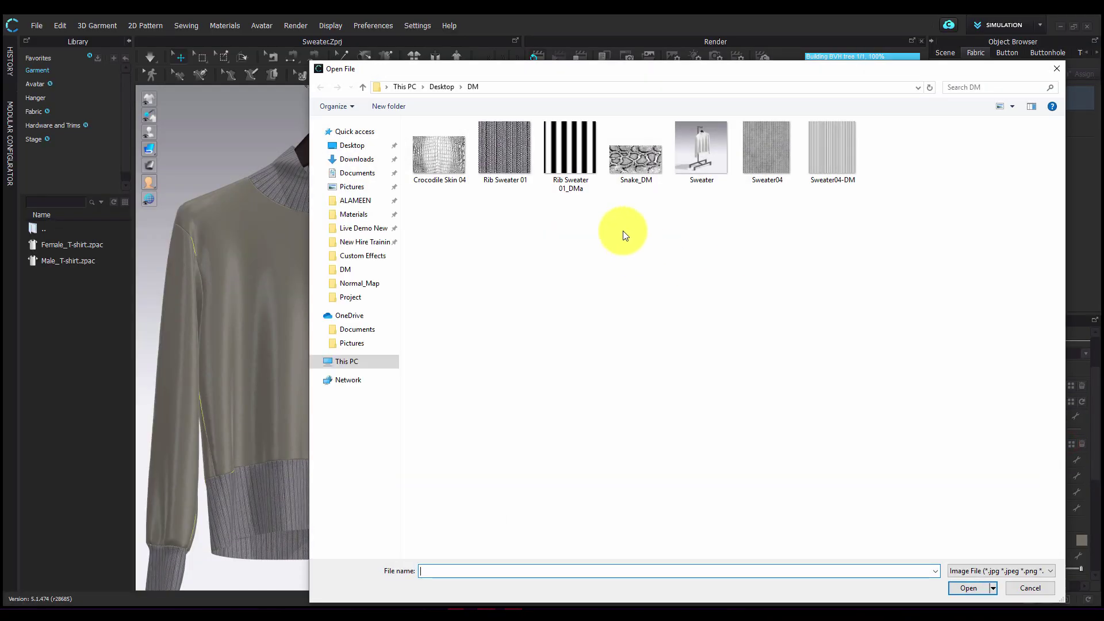
{"action": "double_click", "coordinate": [629, 160]}
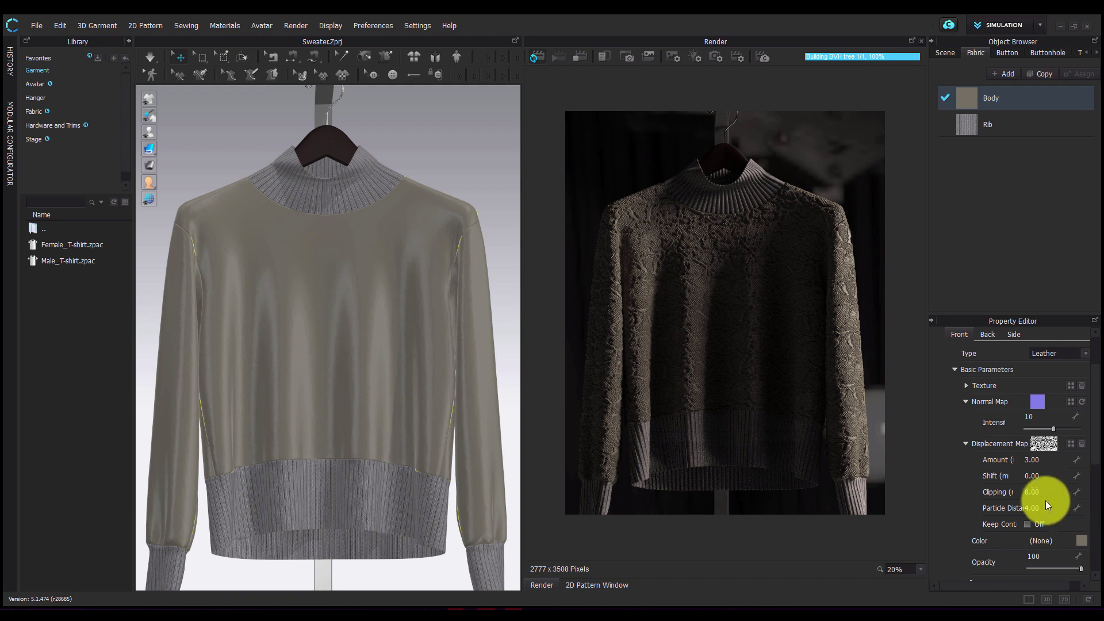
{"action": "left_click", "coordinate": [577, 58]}
- Set the Body fabric's snake displacement map to particle distance 1 and amount 1, and restart the interactive render
{"action": "double_click", "coordinate": [1035, 508]}
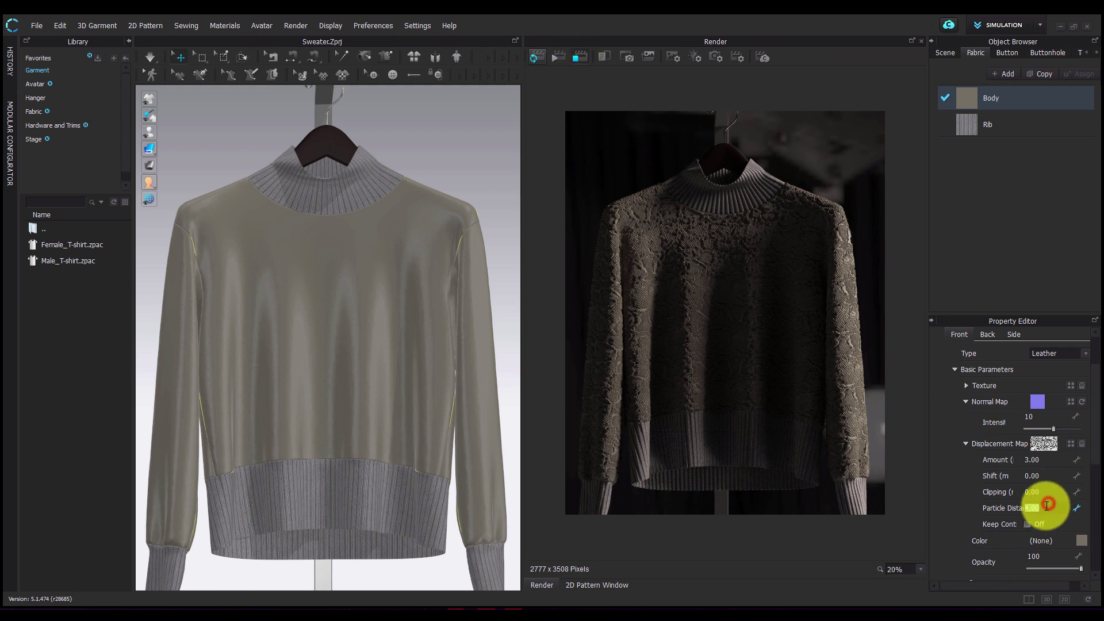
{"action": "type", "text": "1"}
{"action": "key", "text": "Return"}
{"action": "double_click", "coordinate": [1033, 460]}
{"action": "type", "text": "1"}
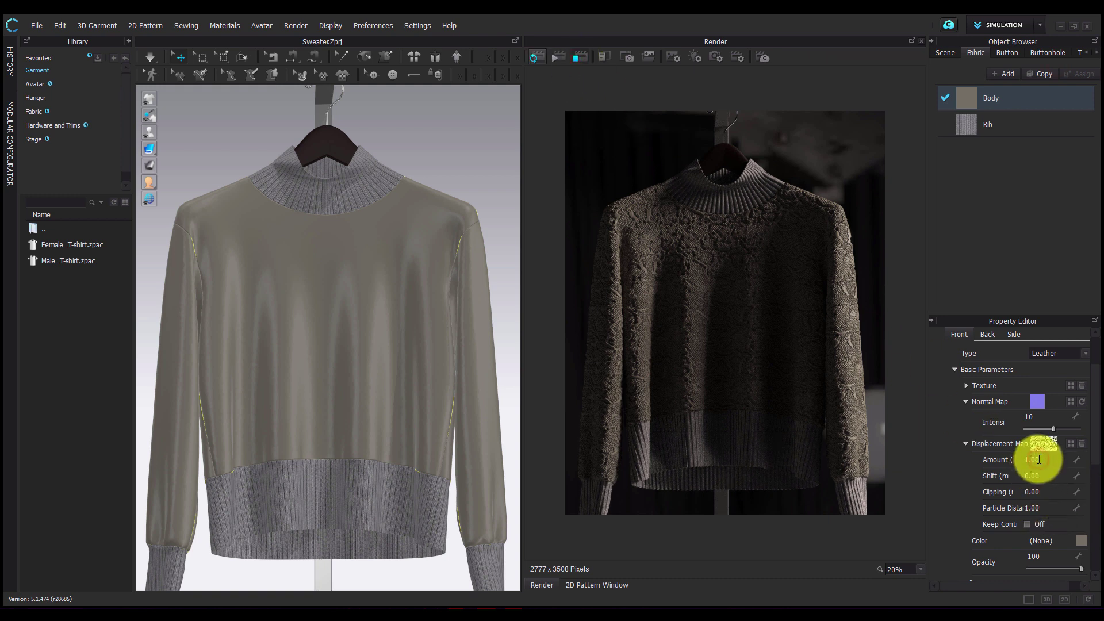
{"action": "key", "text": "Return"}
{"action": "left_click", "coordinate": [534, 60]}
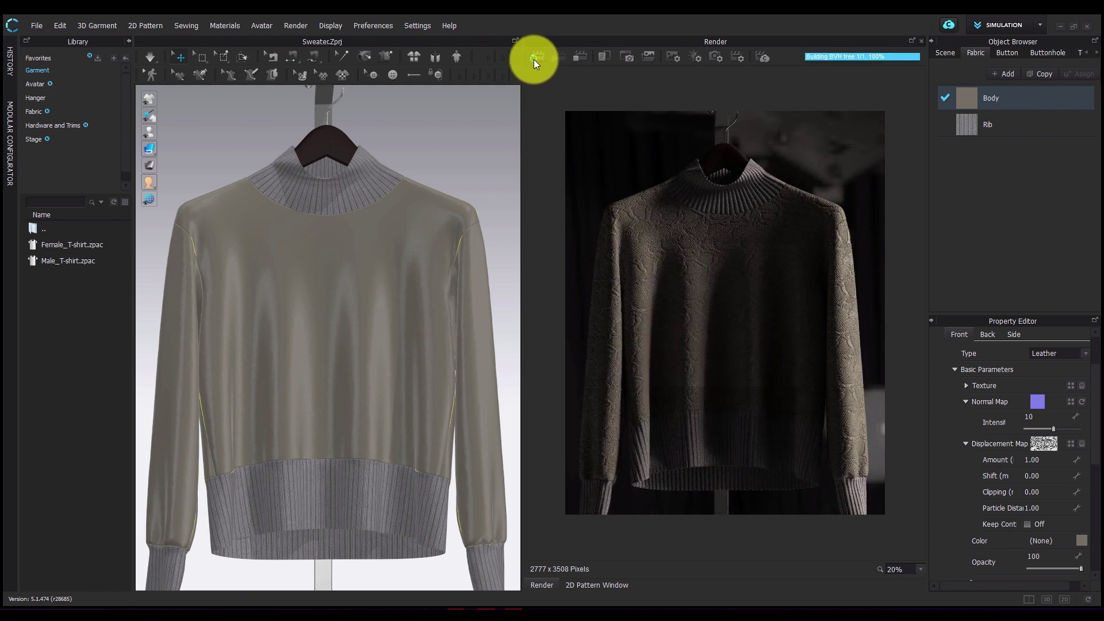
- Examine the rendered snake-skin relief up close on the sweater's shoulders, sleeves and chest
{"action": "scroll", "coordinate": [855, 211], "scroll_direction": "up", "scroll_amount": 2}
{"action": "scroll", "coordinate": [855, 211], "scroll_direction": "up", "scroll_amount": 4}
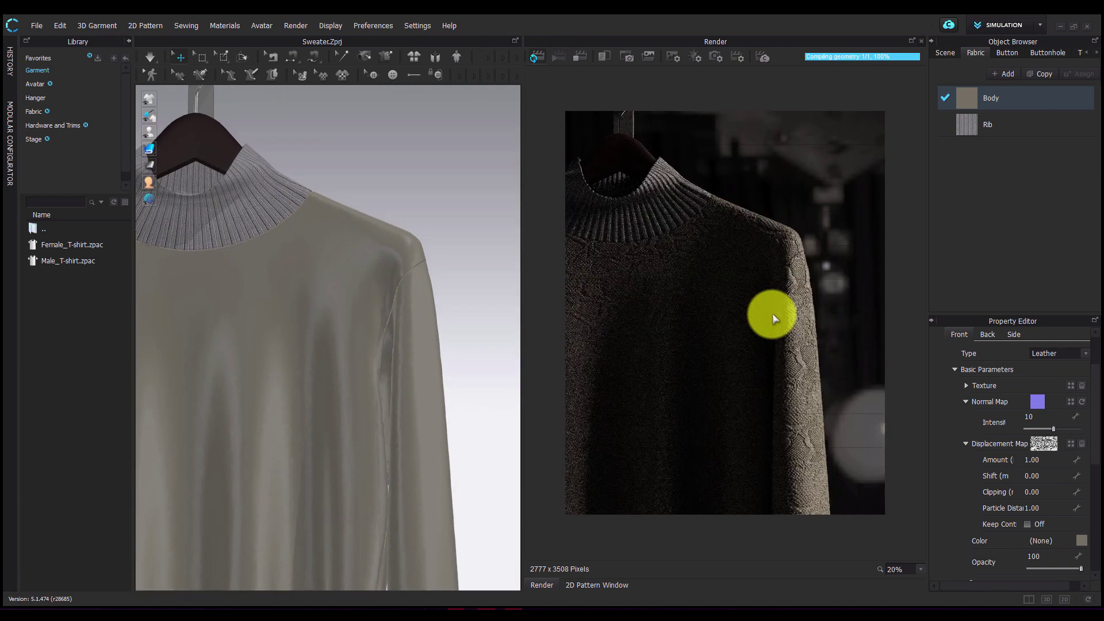
{"action": "scroll", "coordinate": [772, 313], "scroll_direction": "up", "scroll_amount": 3}
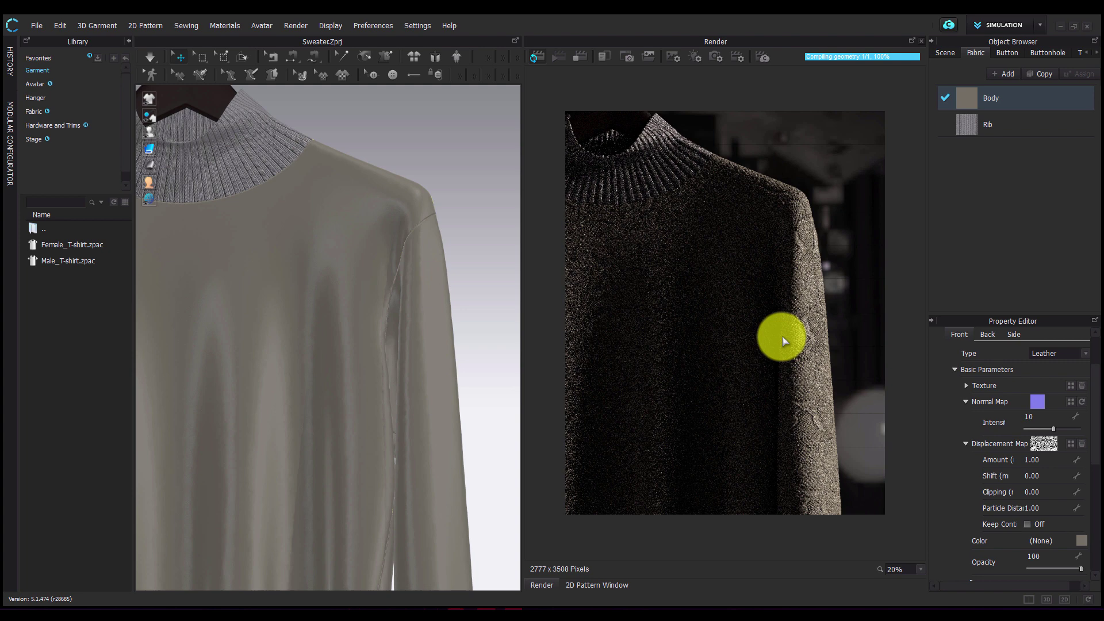
{"action": "right_click_drag", "start_coordinate": [784, 340], "coordinate": [861, 271]}
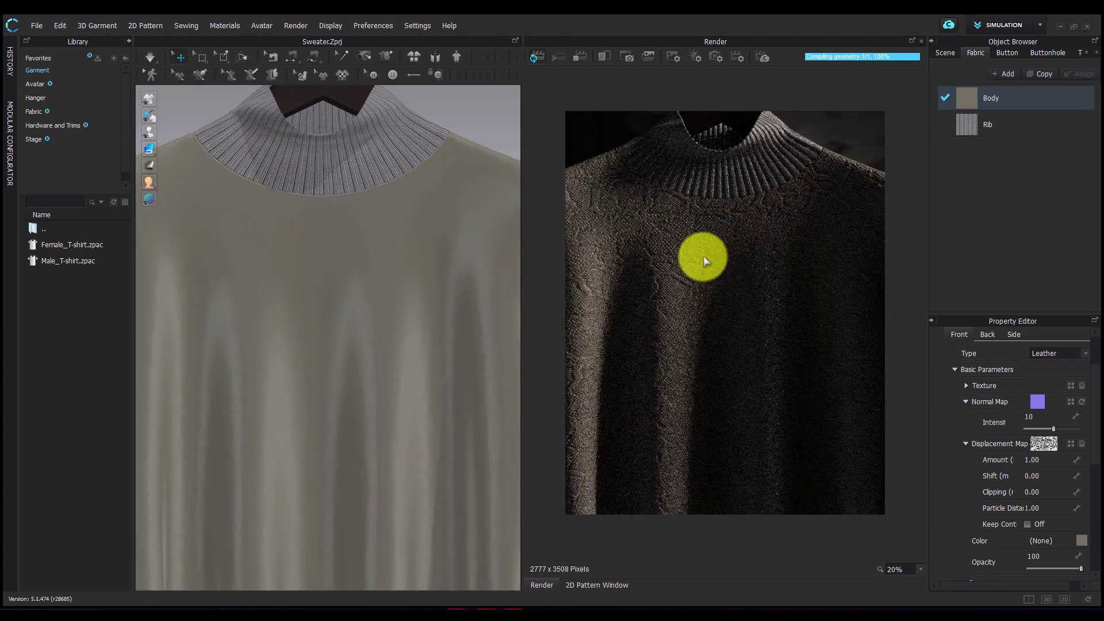
{"action": "right_click_drag", "start_coordinate": [703, 256], "coordinate": [805, 233]}
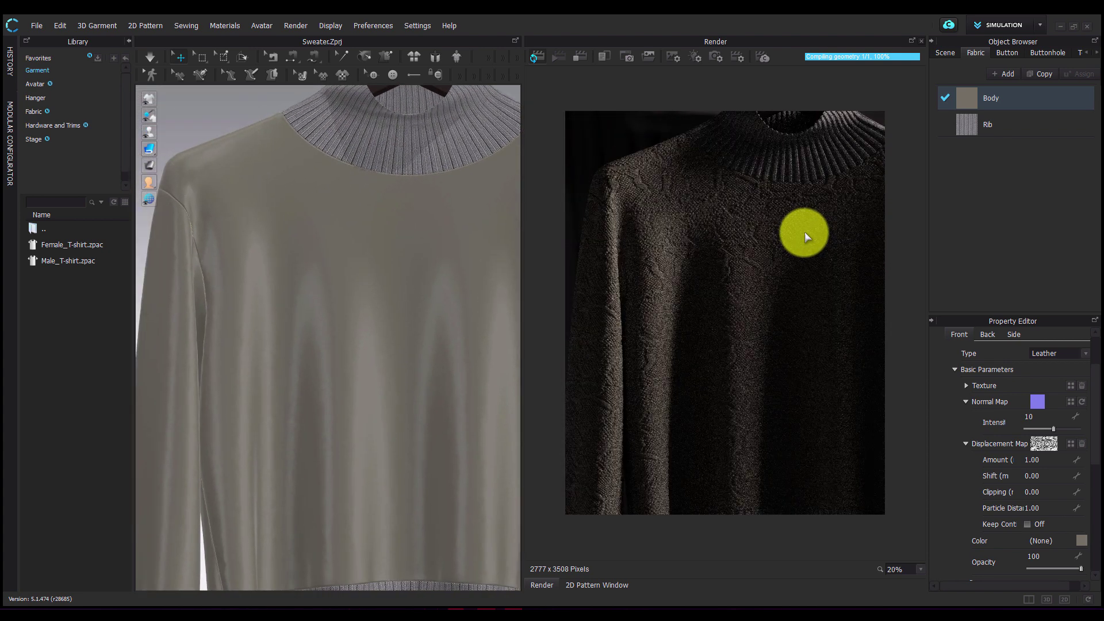